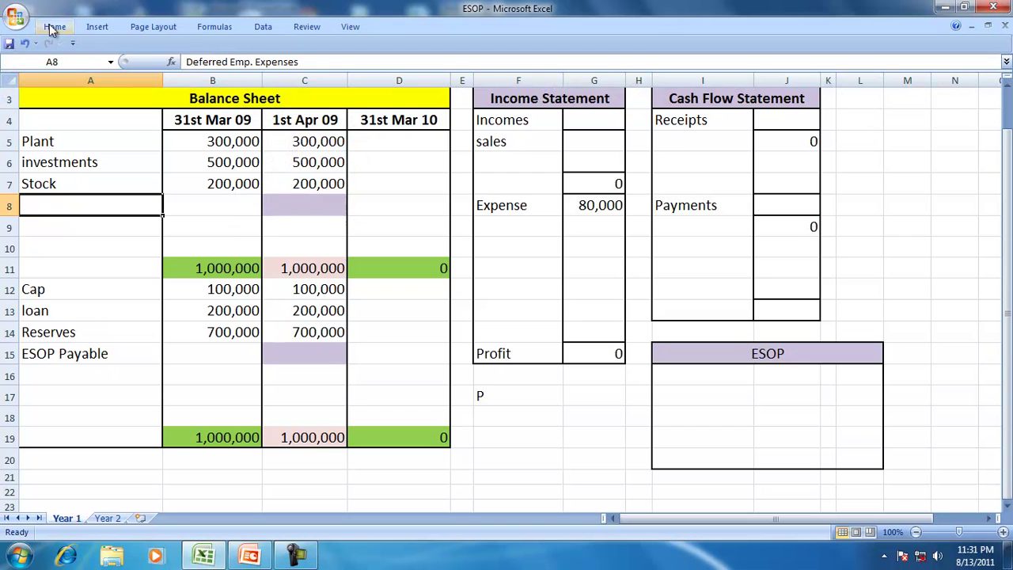
Recolour the A8 label, then enter 20,000 for Deferred Emp. Expenses (C8) and ESOP Payable (C15)
left_click(243, 73)
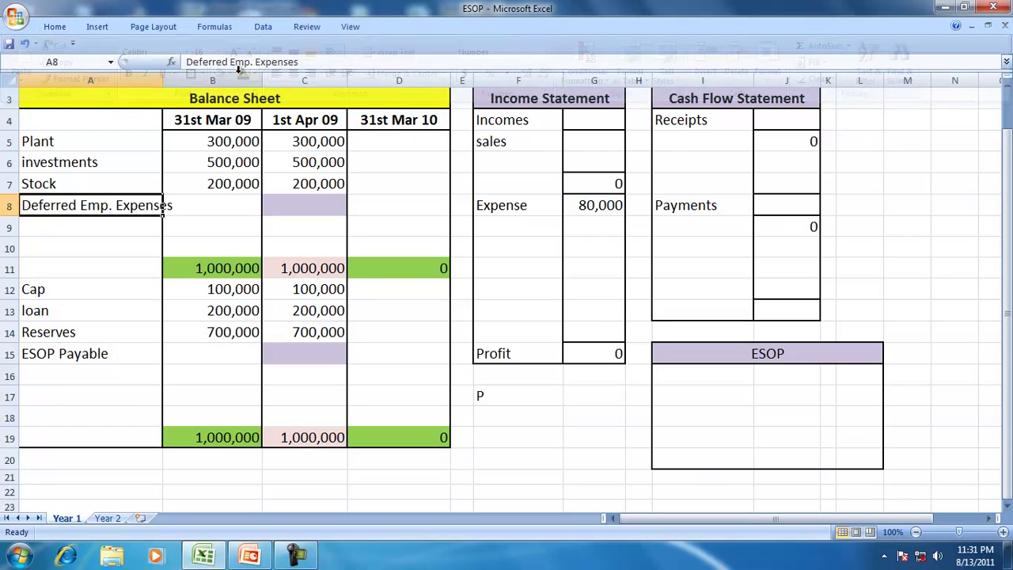
left_click(292, 198)
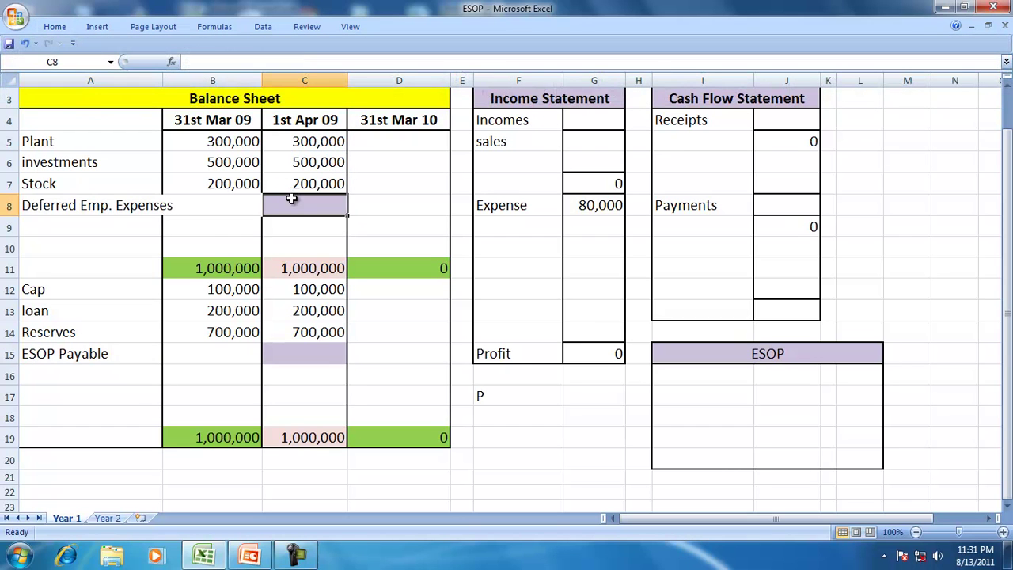
type("20,000")
key("Return")
key("Return")
key("Return")
key("Return")
key("Return")
key("Return")
key("Return")
type("20000")
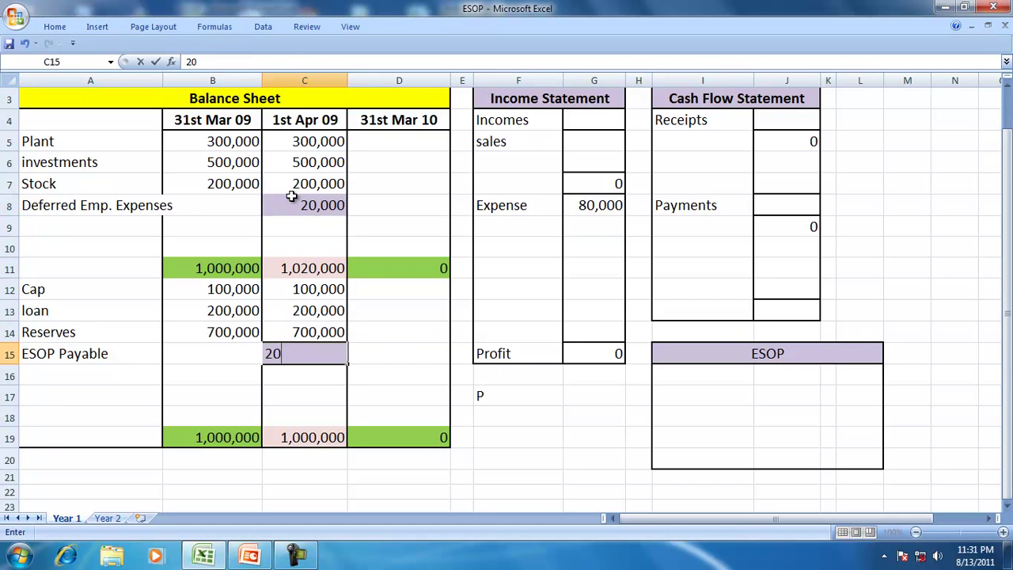
key("Return")
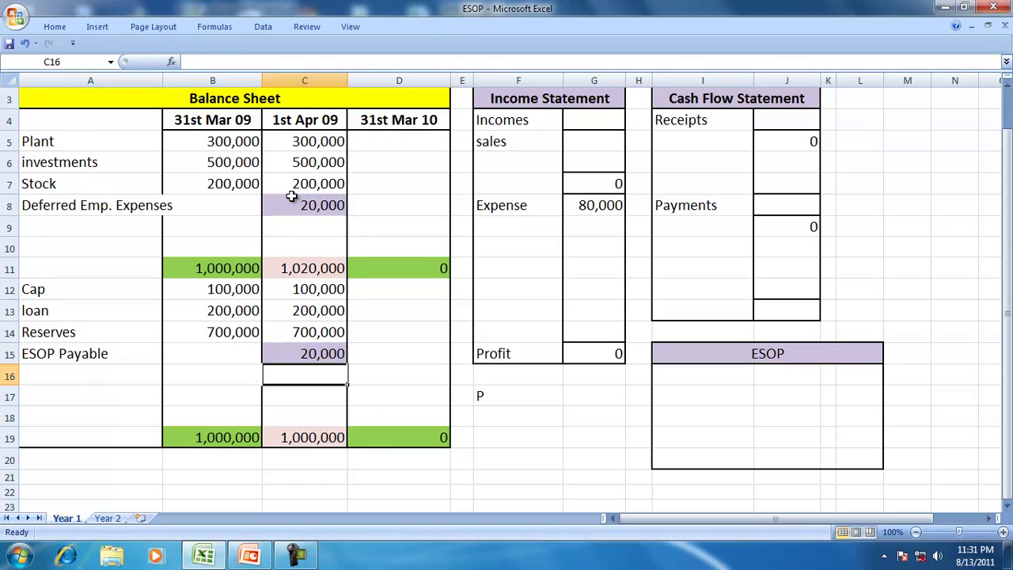
Change the C19 liabilities total to =SUM(C12:C15) and check the new 20,000 entries
left_click(299, 437)
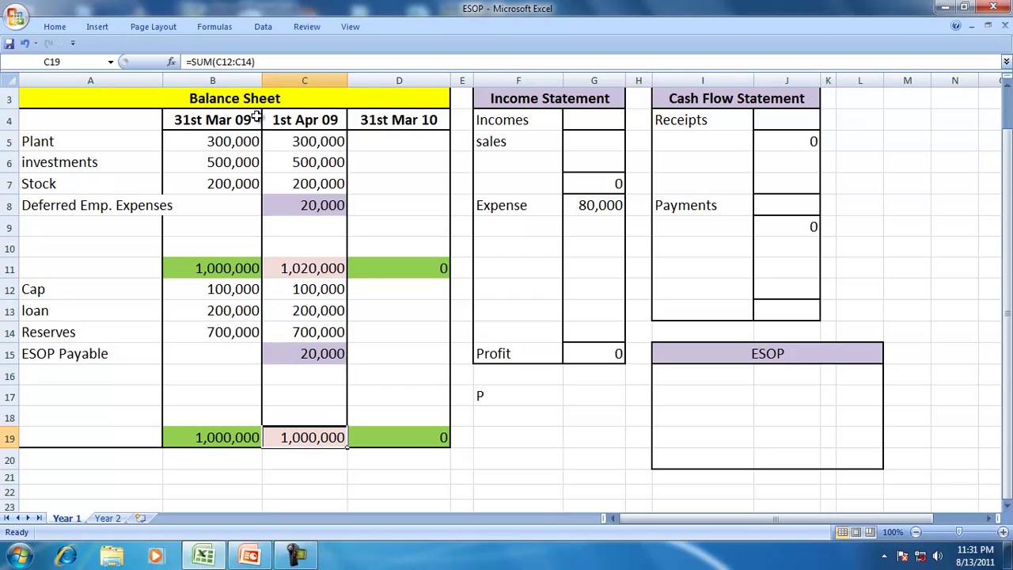
left_click(247, 62)
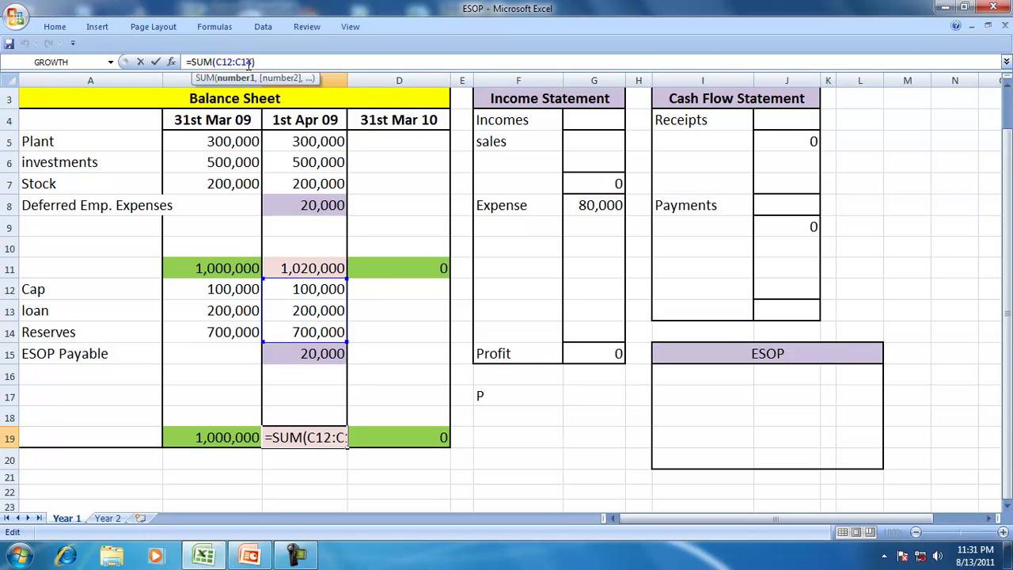
type("5")
key("Delete")
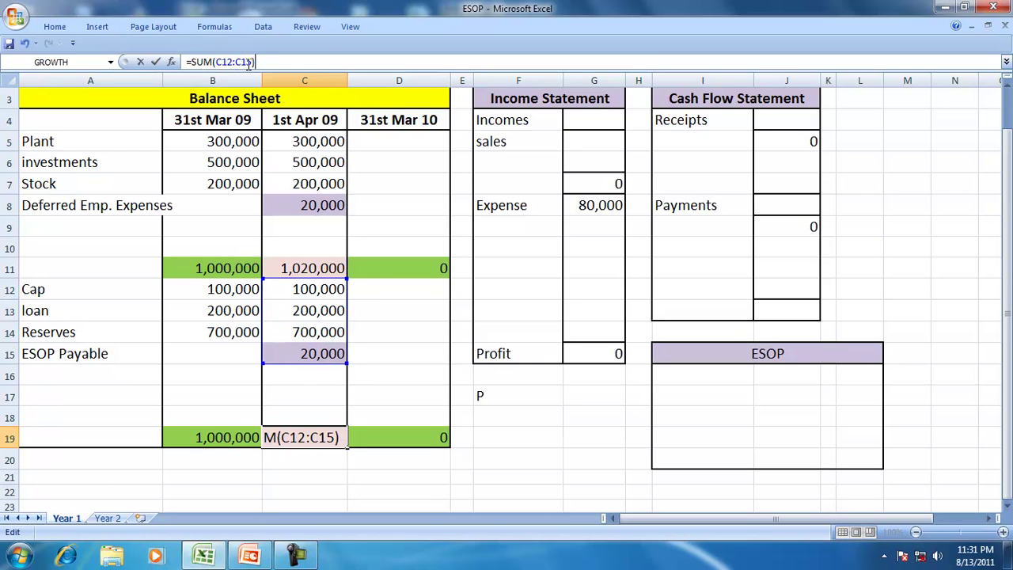
key("Return")
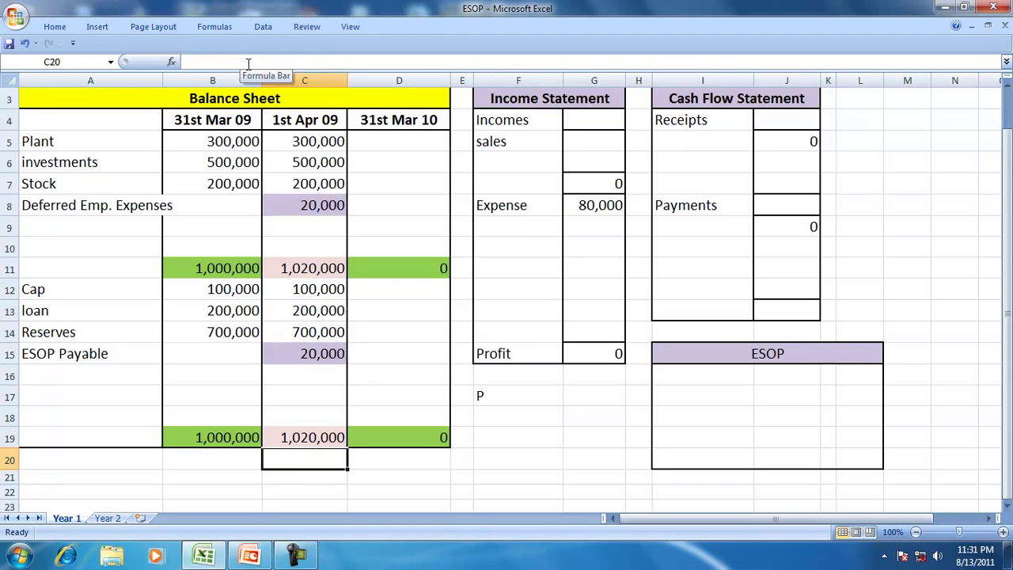
left_click(139, 205)
left_click(101, 353)
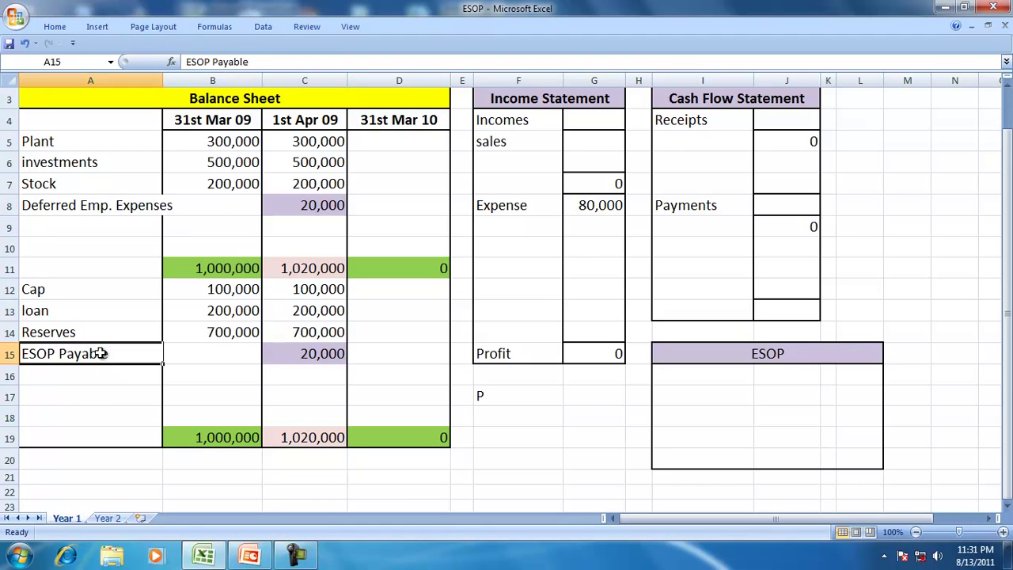
left_click(308, 205)
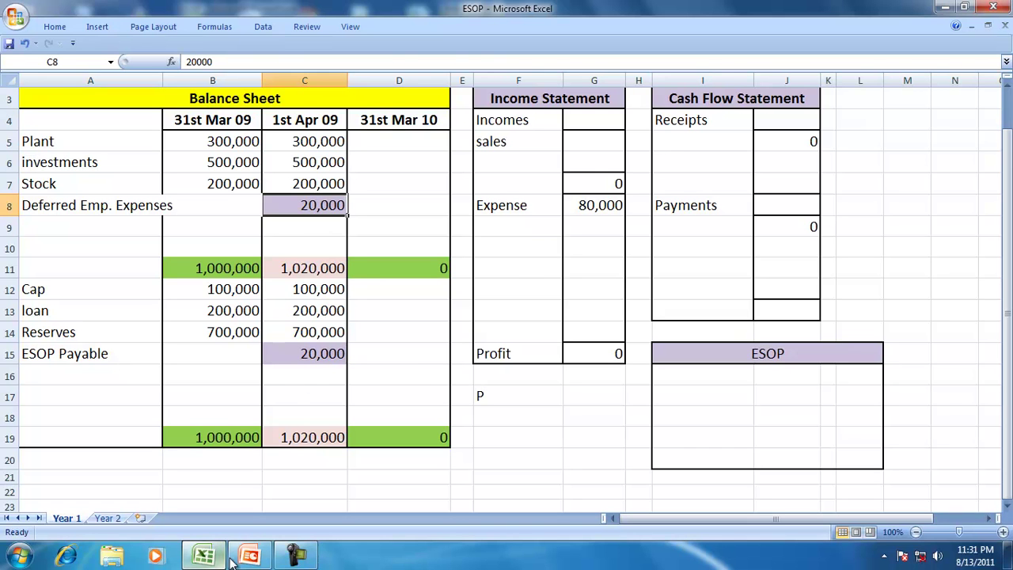
Append 'for cash' after 100,000 in the Transactions slide's first bullet, then return to the workbook
left_click(245, 558)
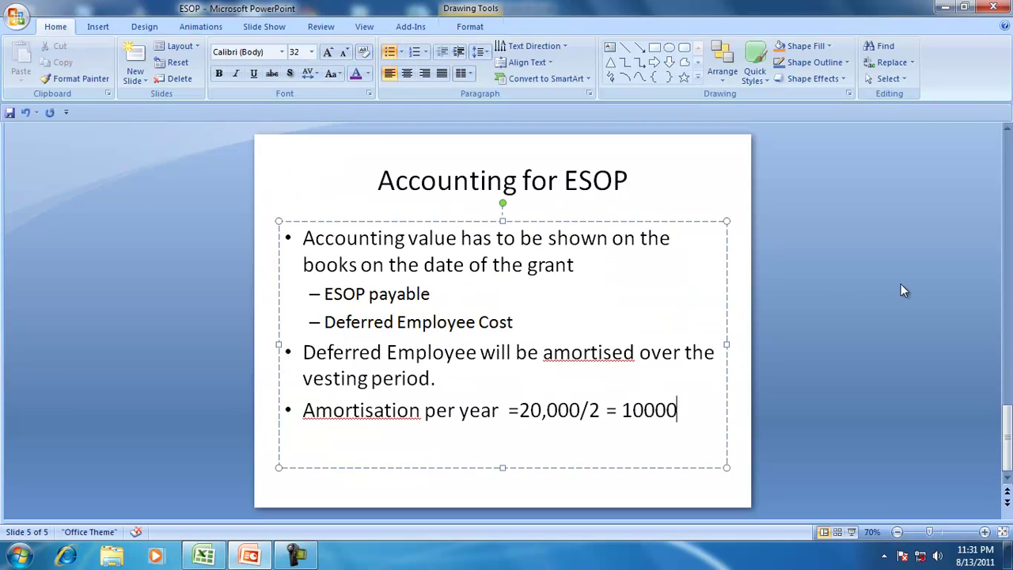
left_click(1007, 215)
left_click(1007, 214)
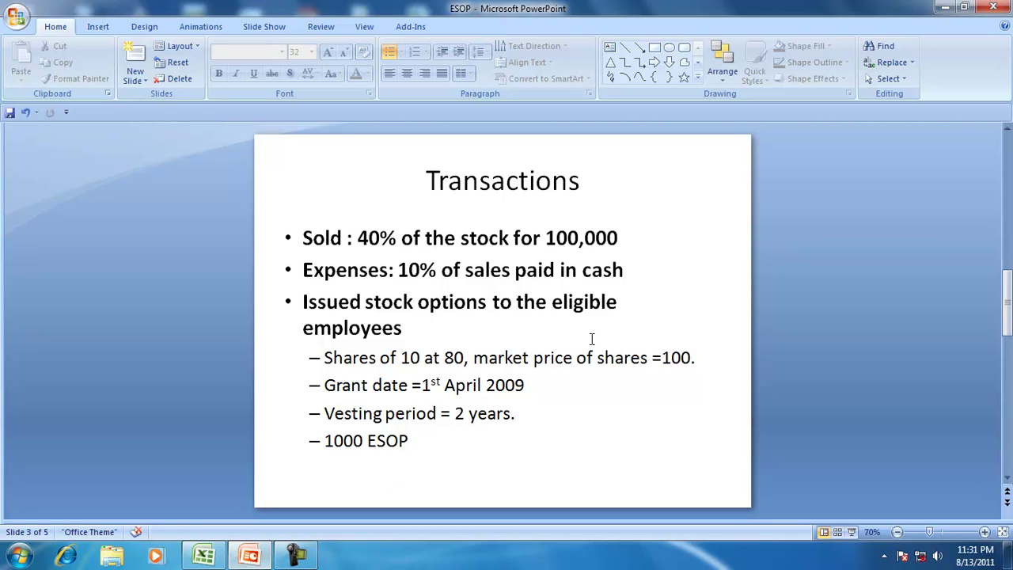
left_click(620, 235)
type("for cash")
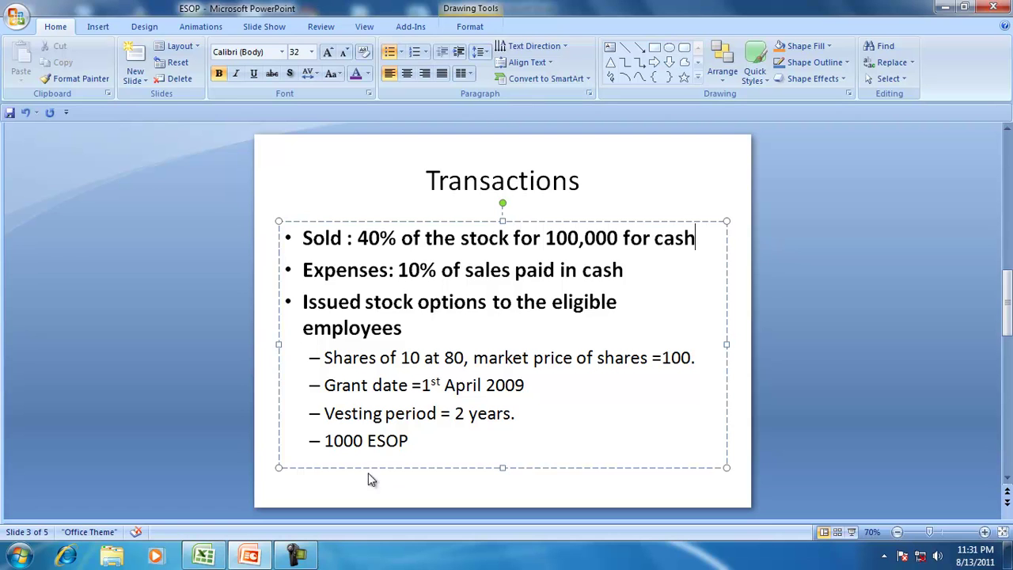
left_click(203, 556)
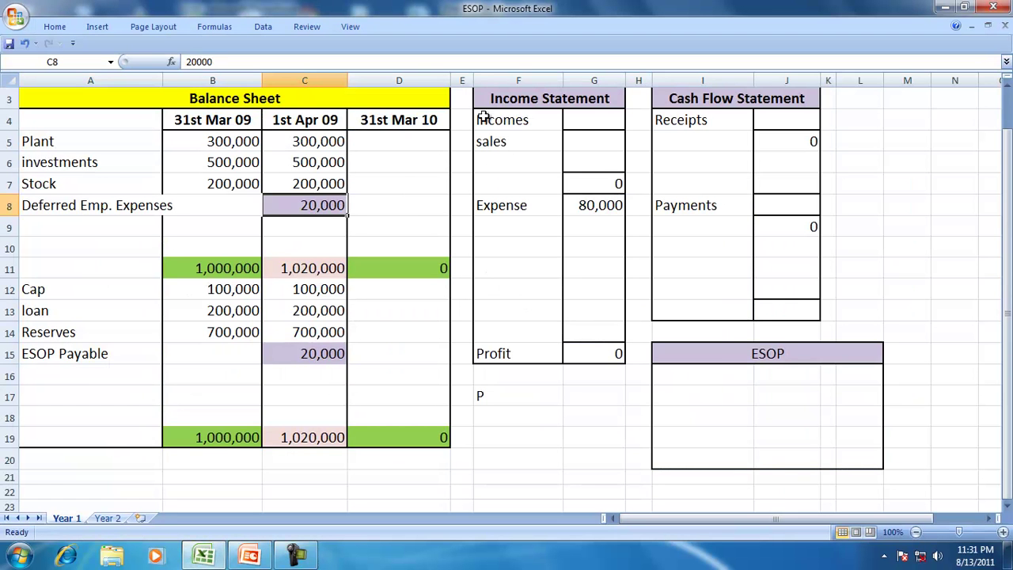
Enter 100,000 as sales in G5 and clear the old 80,000 expense
left_click(581, 138)
type("100000")
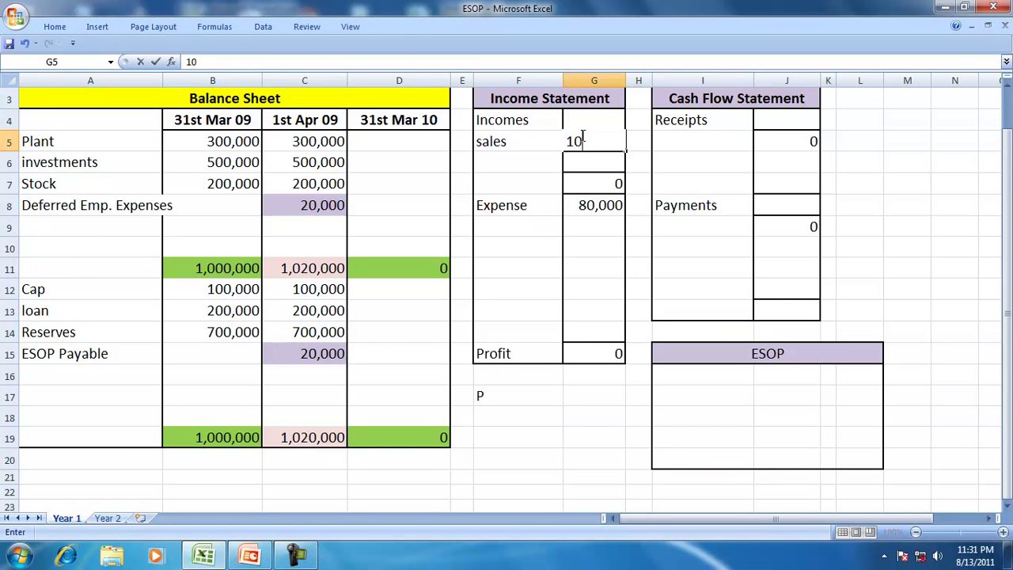
key("Return")
key("Down")
key("Down")
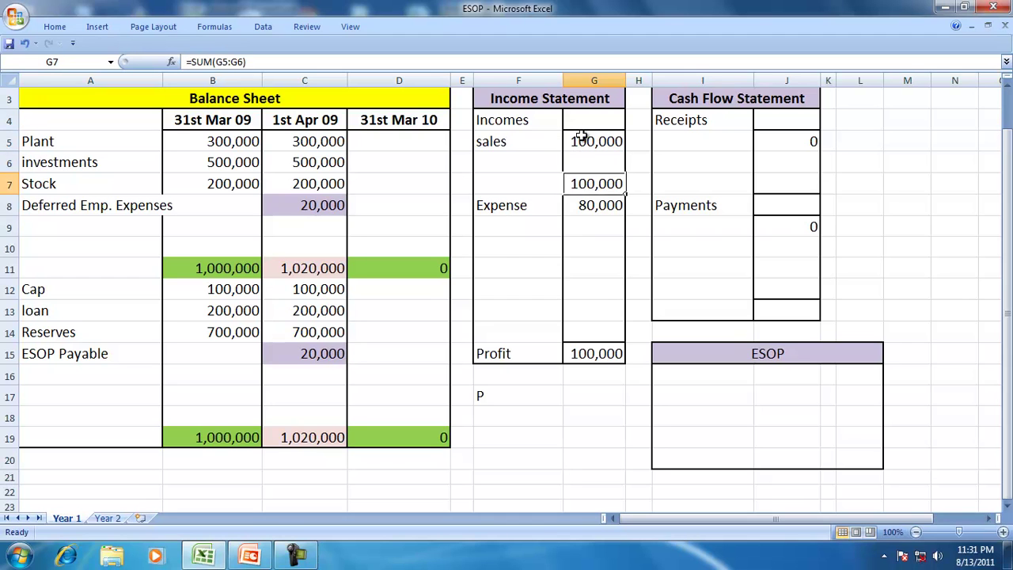
key("Delete")
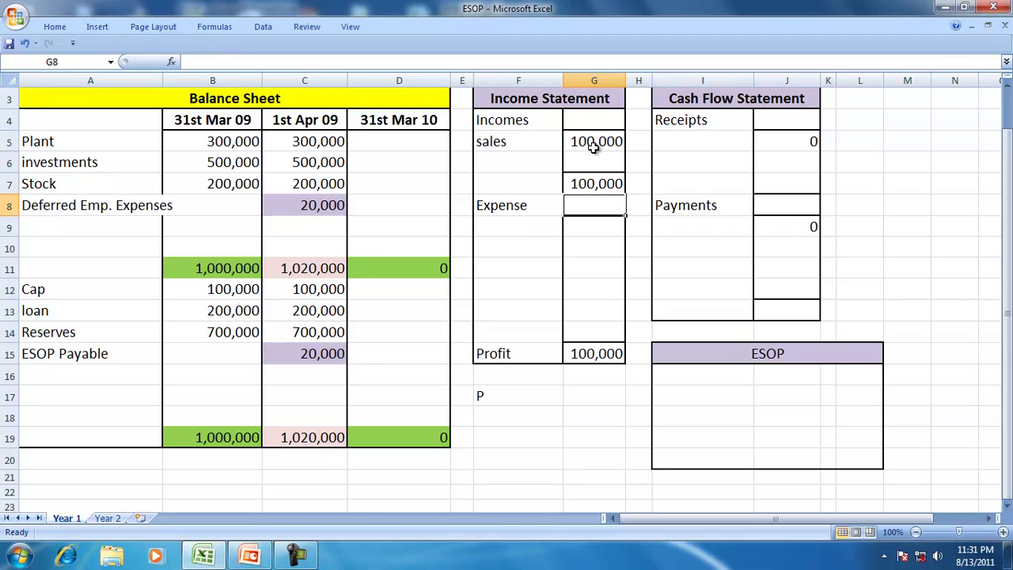
Add a 'sale' cash receipt in I5 linked to the sales figure in G5
left_click(701, 141)
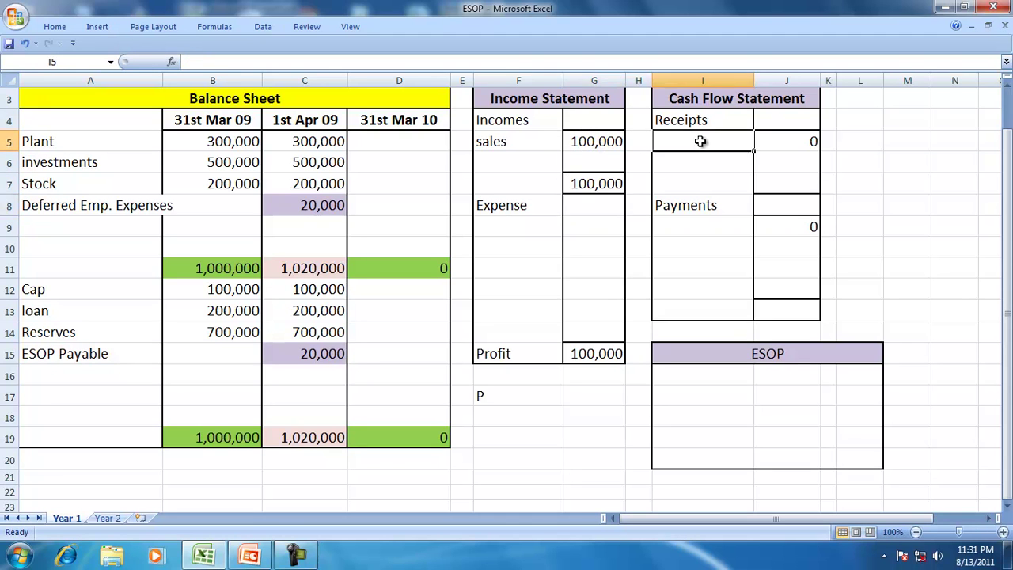
type("cashh")
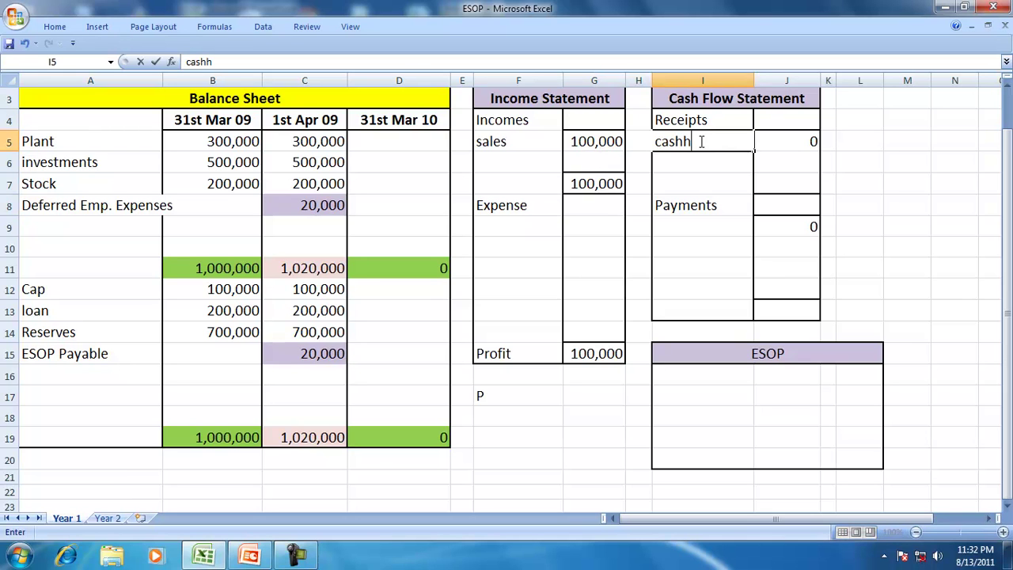
key("Tab")
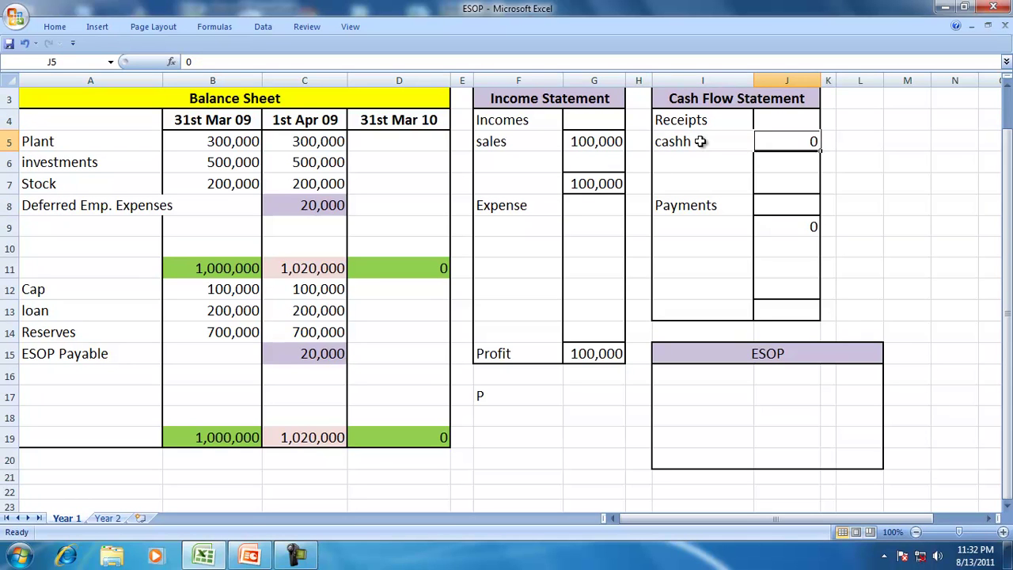
left_click(700, 141)
type("cas")
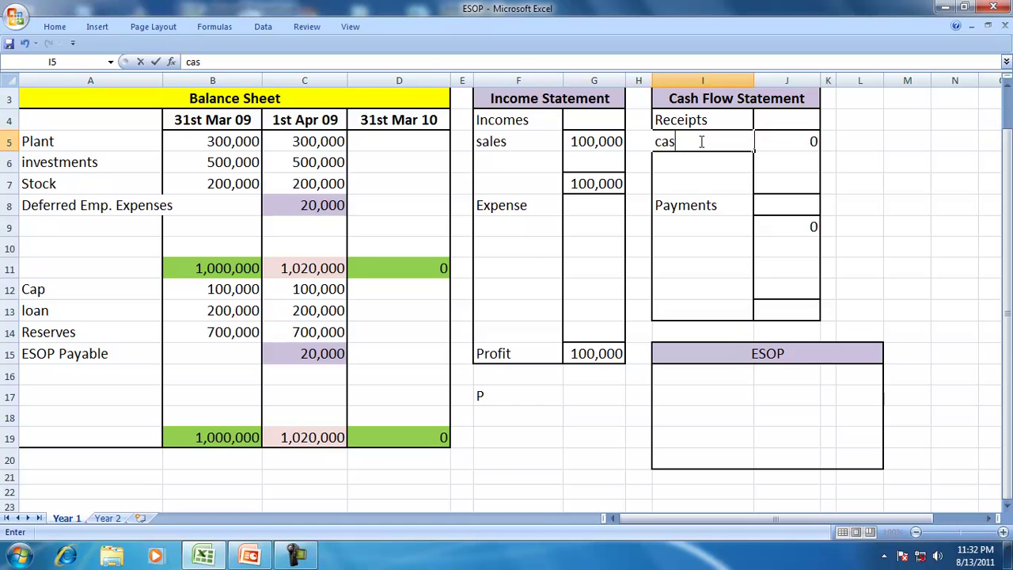
key("BackSpace")
key("BackSpace")
type("sale")
key("Tab")
type("=")
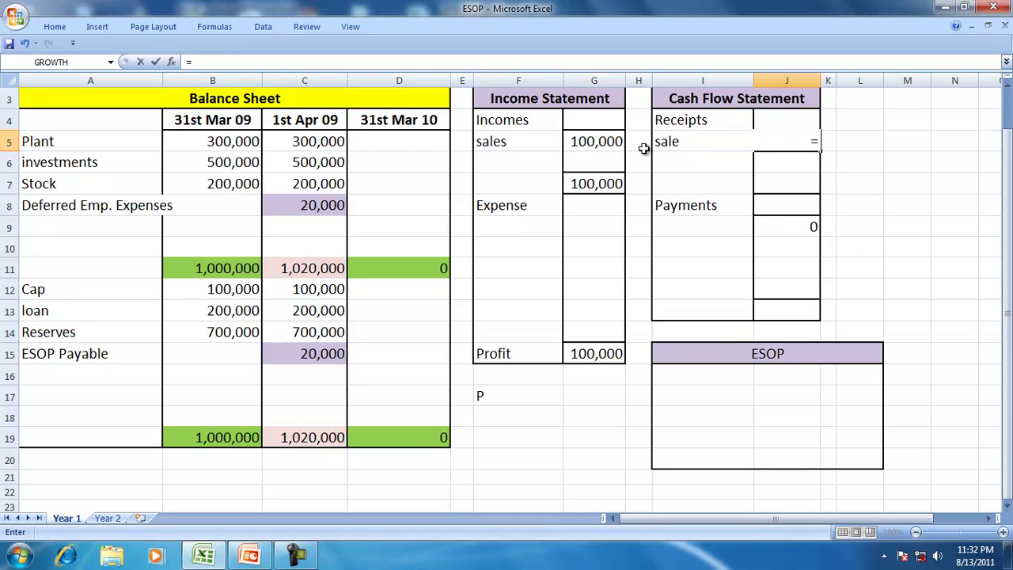
left_click(615, 145)
key("Return")
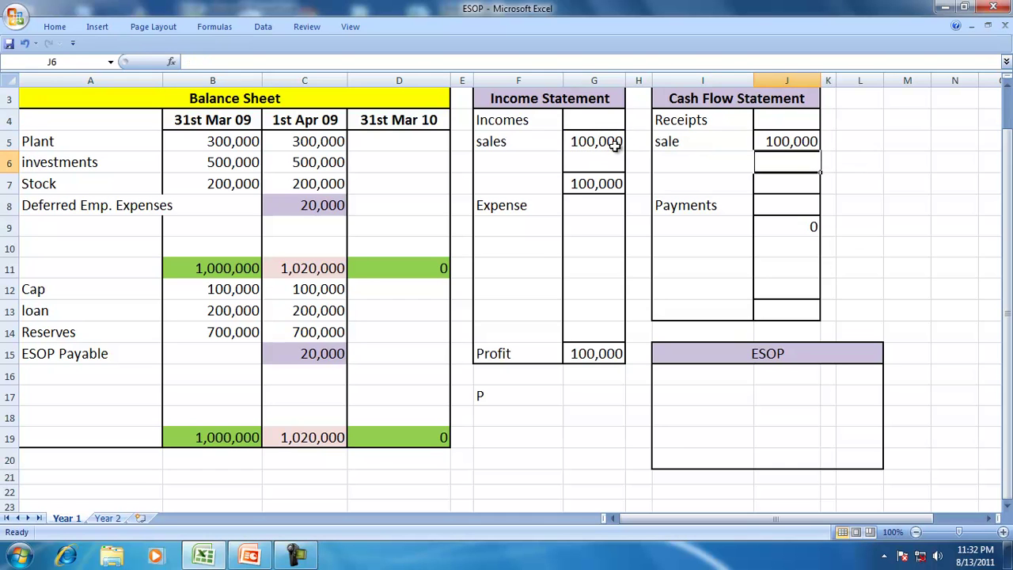
Add COGS in F9 as 40% of the 1st Apr 09 stock (=C7*.40)
left_click(523, 225)
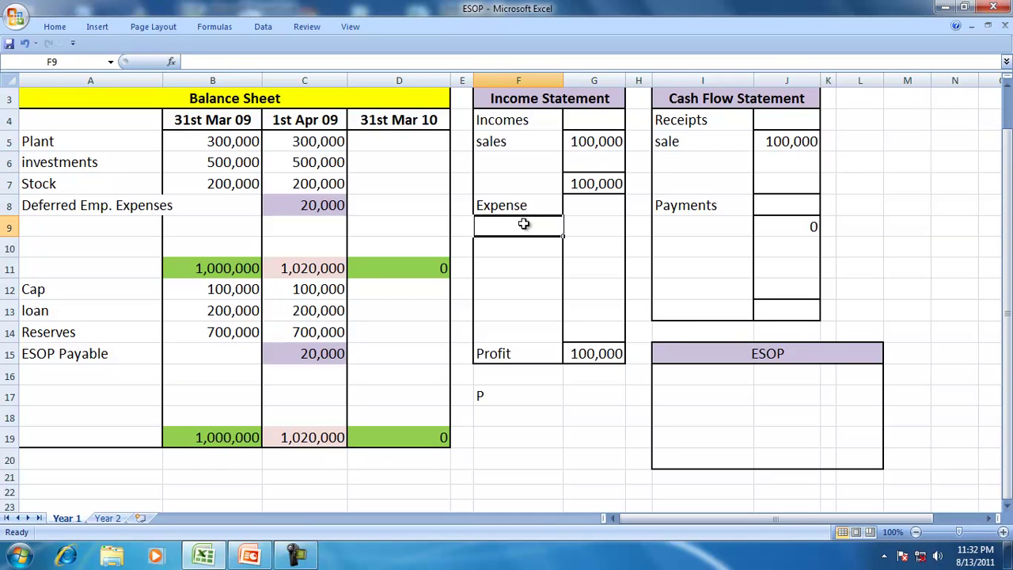
type("COGS")
key("Tab")
type("=")
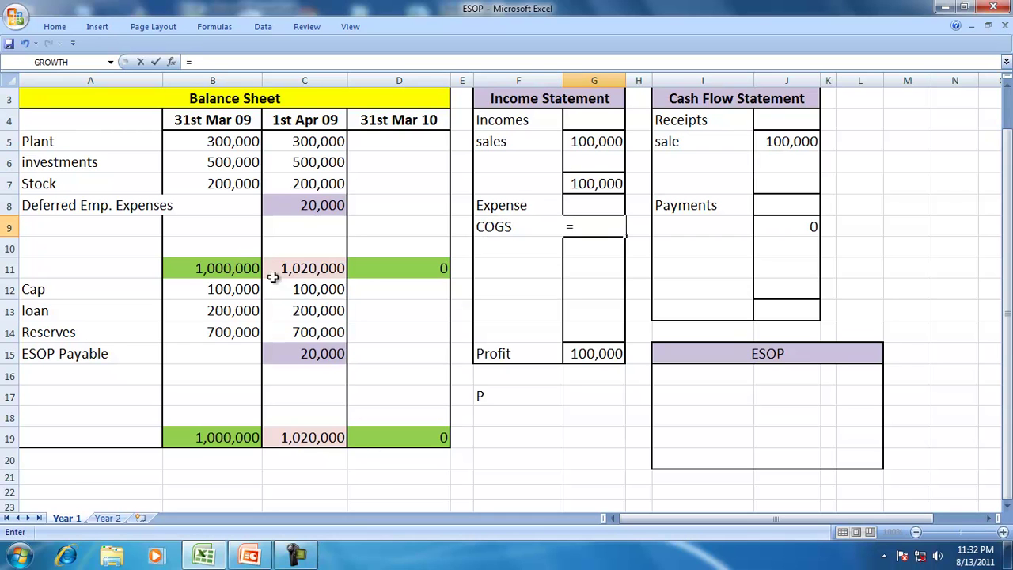
left_click(298, 184)
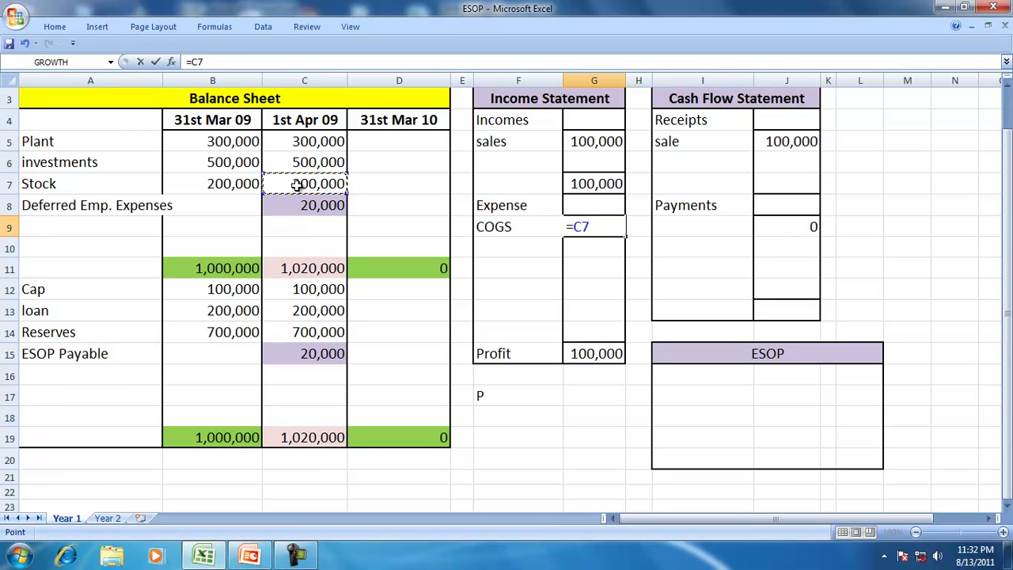
type("*.40")
key("Return")
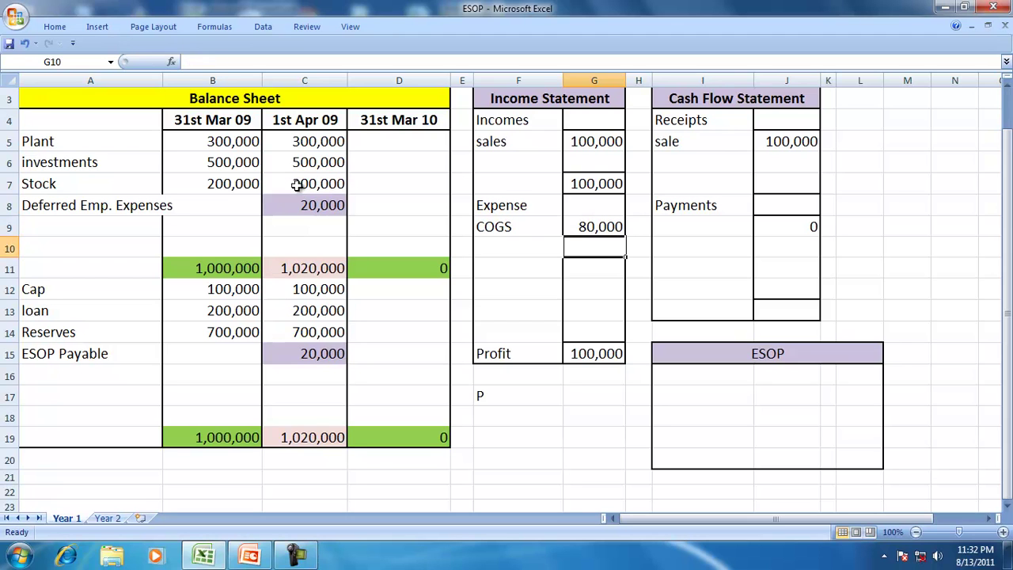
Set the 31st Mar 10 stock in D7 to =C7-G9
left_click(381, 182)
type("=")
key("Left")
type("-")
left_click(575, 225)
key("Return")
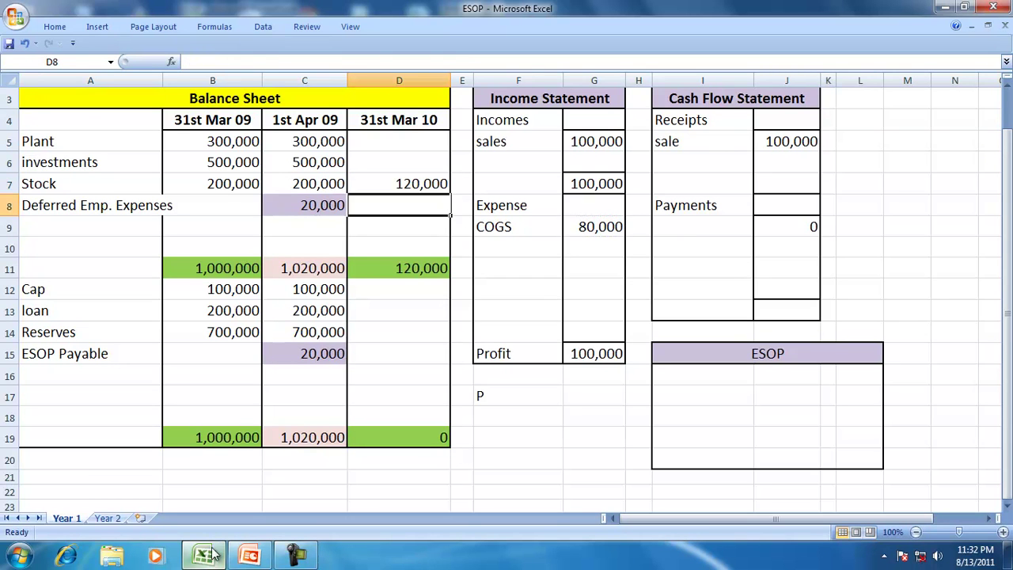
After checking the slides, add Expenses in F10 as 10% of sales (=G5*.1, 10,000)
left_click(252, 558)
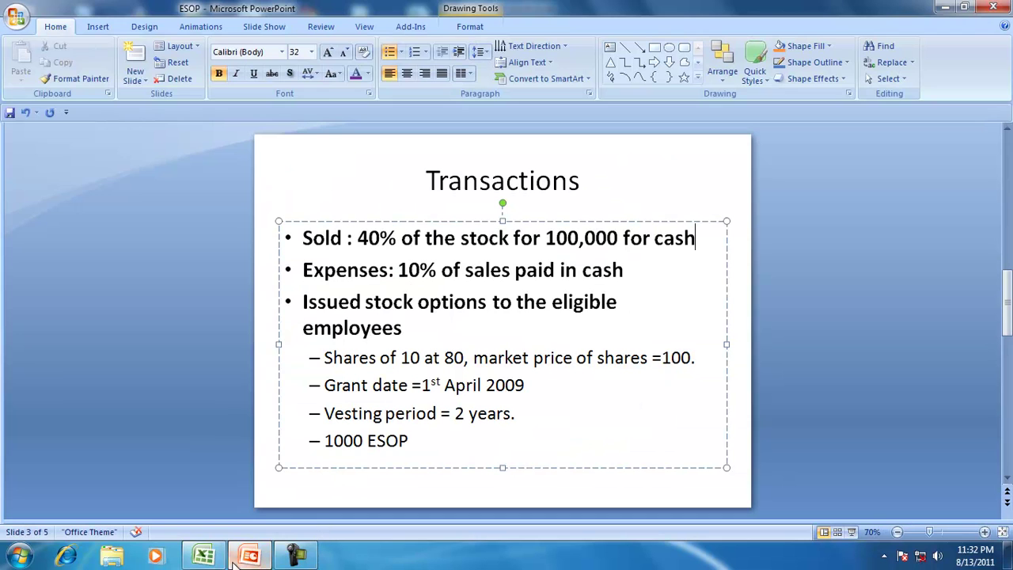
left_click(205, 556)
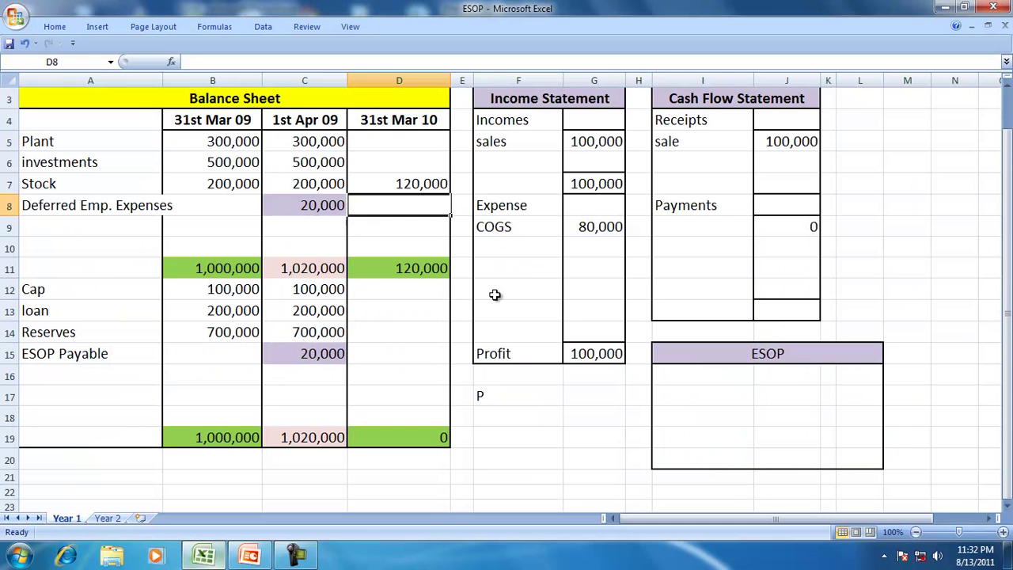
left_click(525, 249)
type("Expenses")
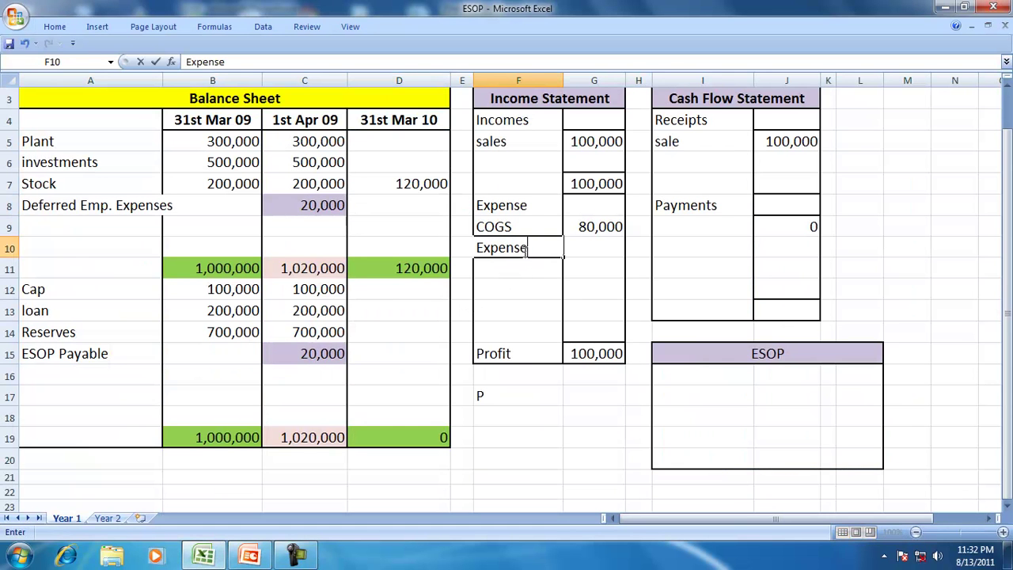
key("Tab")
type("=")
left_click(579, 141)
type("*")
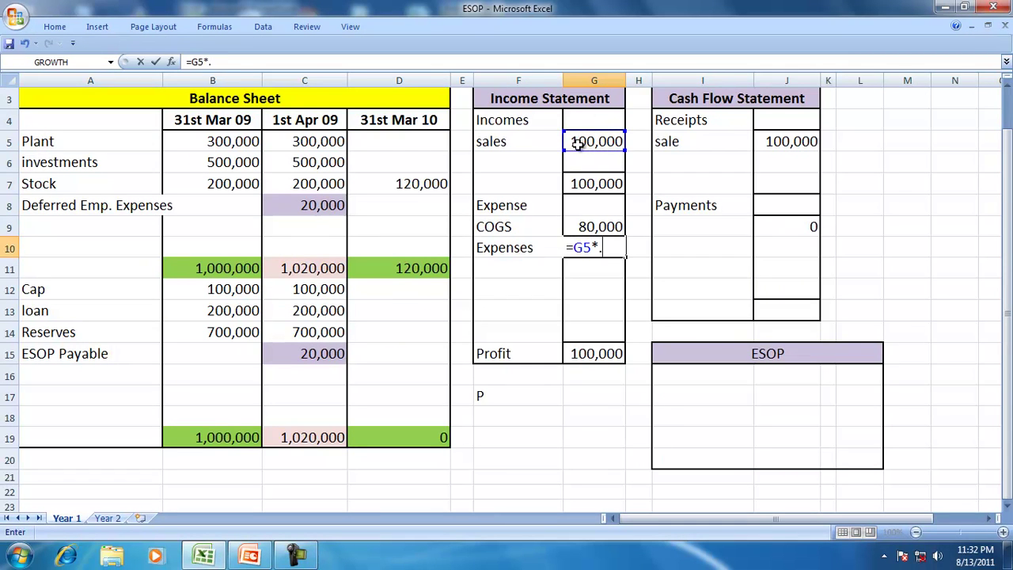
key("Return")
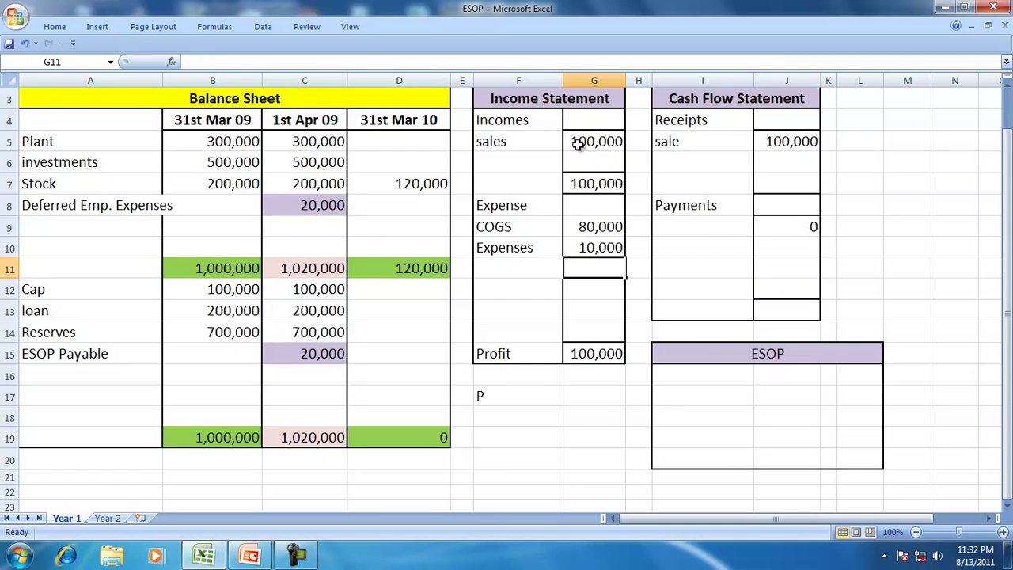
List an Expenses payment in the cash flow at I9, with J9 linked to G10
left_click(702, 227)
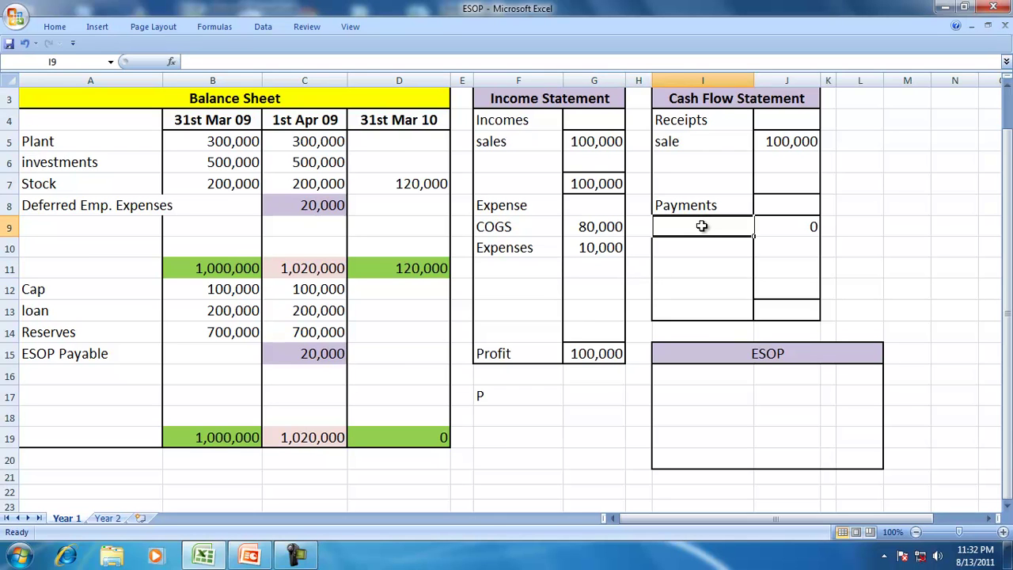
type("Exp")
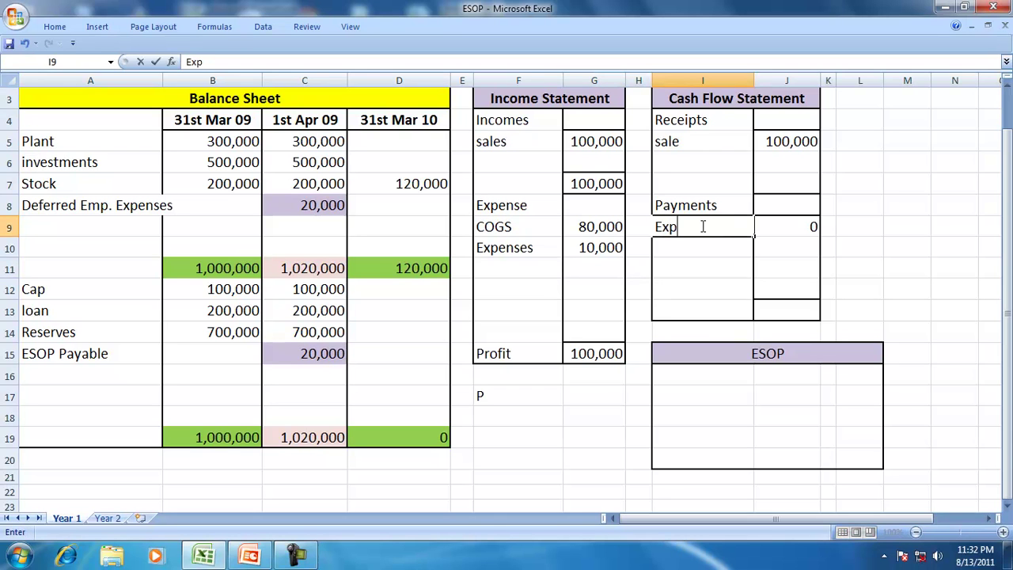
type("ense")
key("Tab")
type("=")
left_click(584, 250)
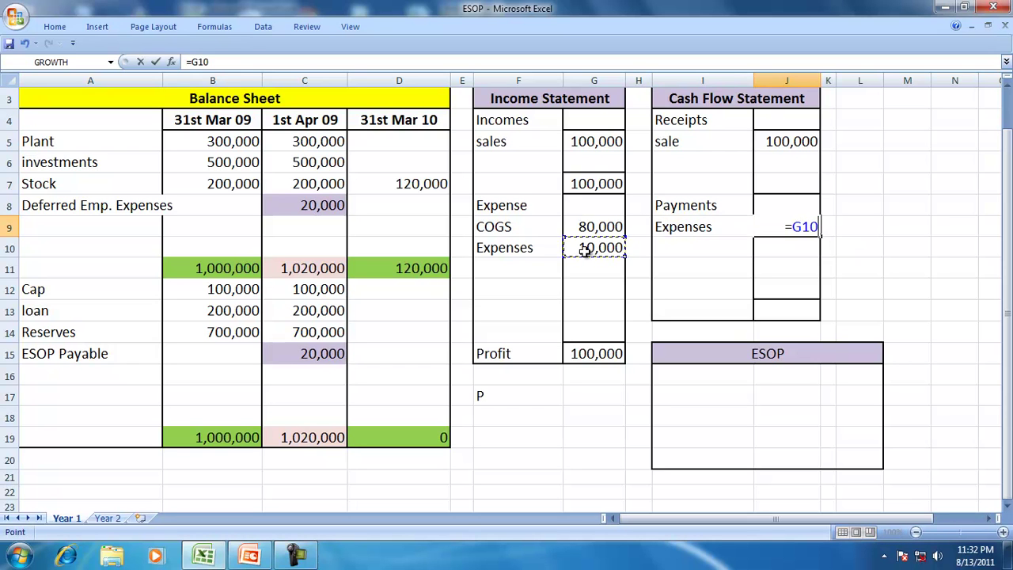
key("Return")
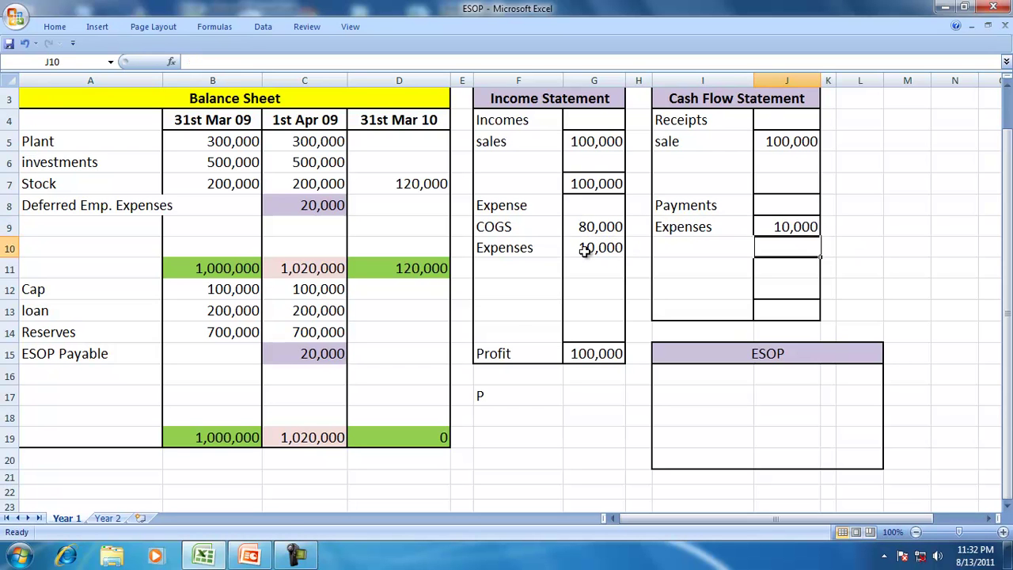
left_click(249, 556)
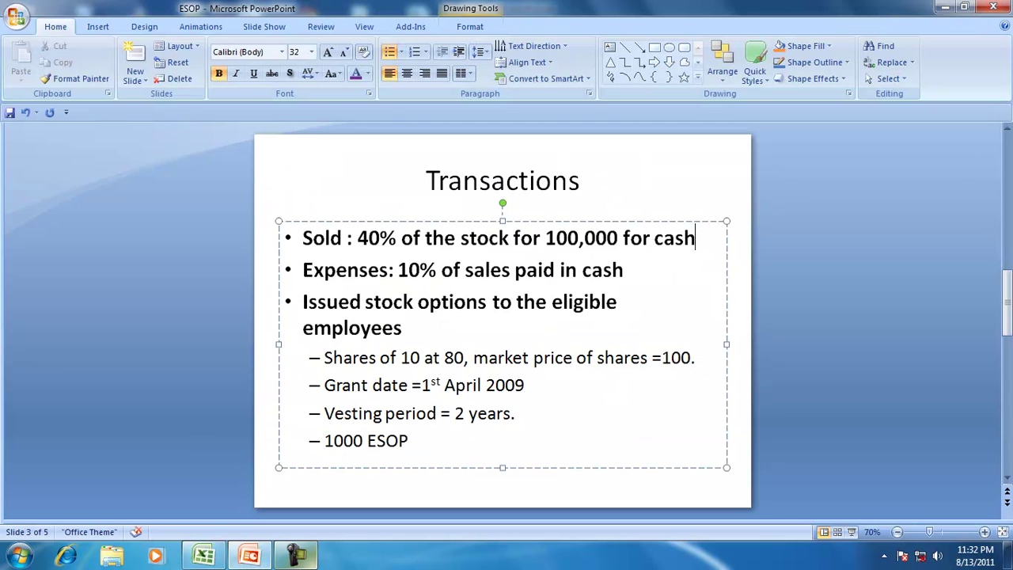
Add a Dep label in F11 of the income statement
left_click(252, 557)
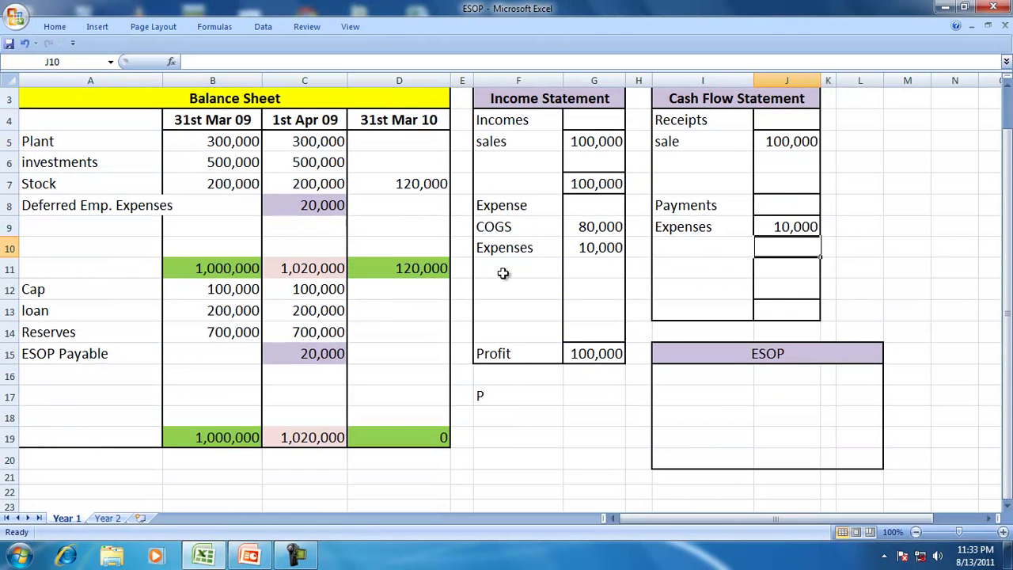
left_click(502, 272)
type("Dep")
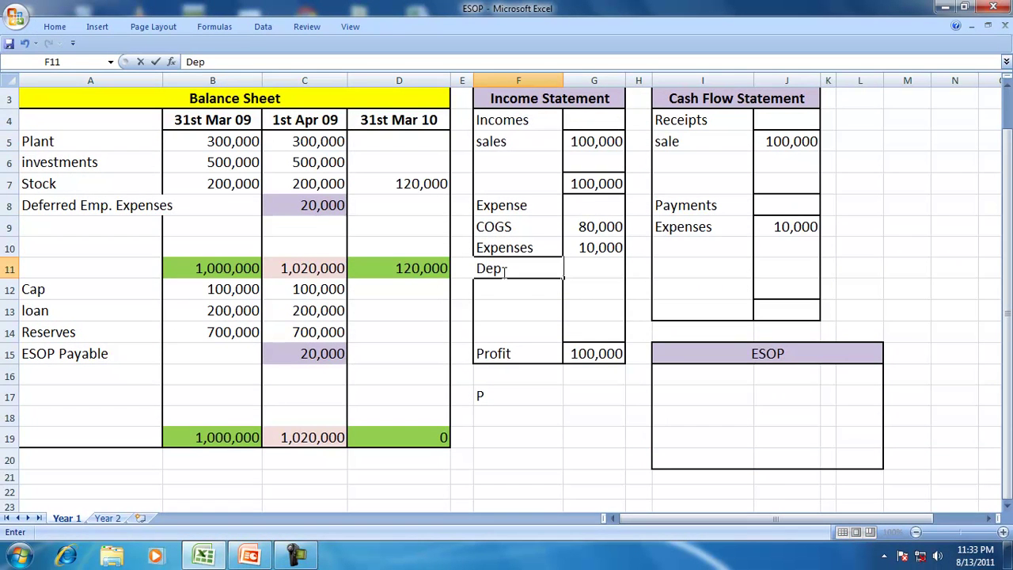
key("Tab")
On the Balance Sheet slide, highlight plant cost 600,000, 300,000 accumulated depreciation and 5-year age
left_click(252, 557)
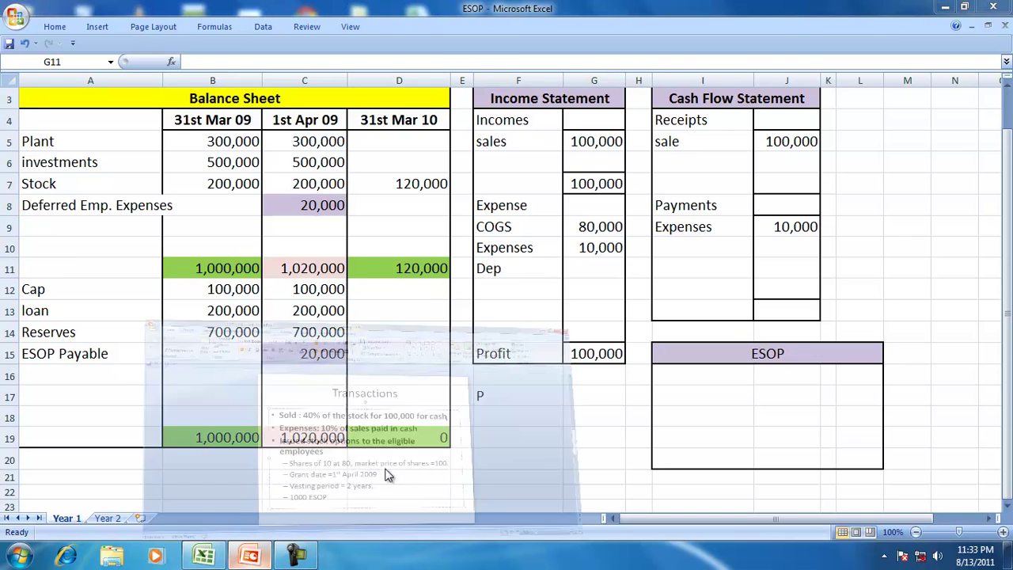
left_click(1009, 160)
left_click_drag(362, 222, 441, 227)
left_click_drag(314, 254, 380, 254)
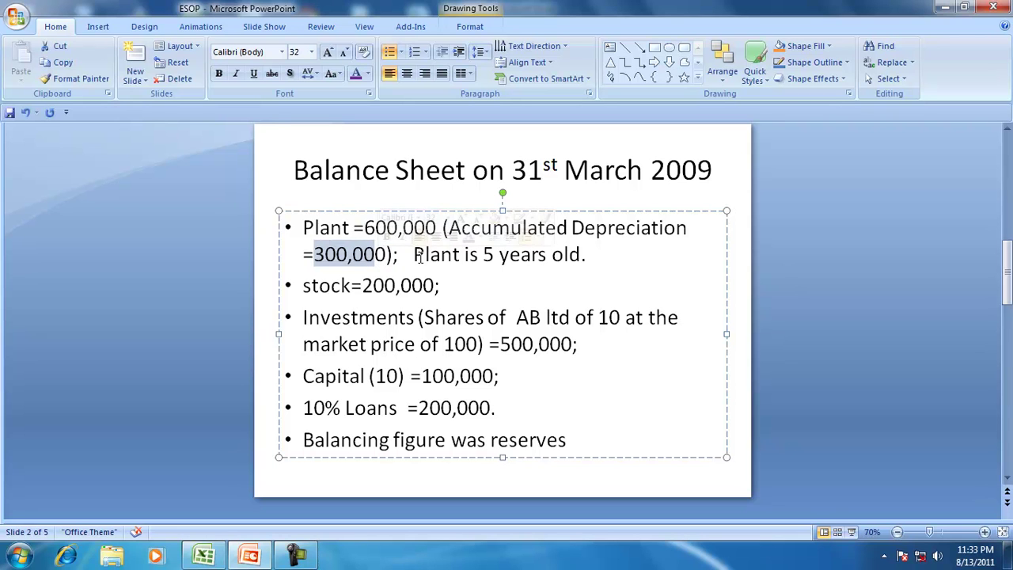
left_click_drag(416, 255, 535, 261)
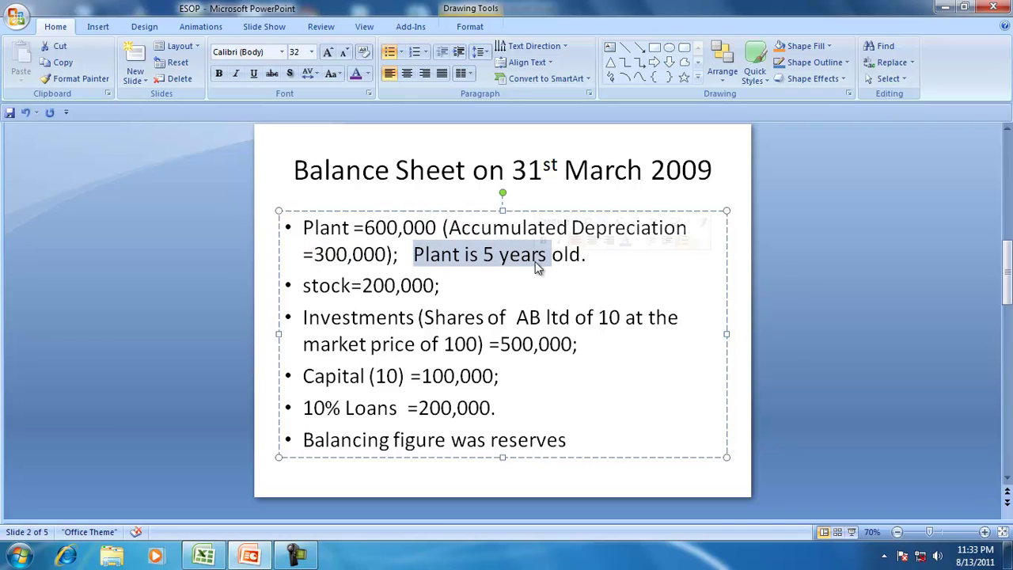
left_click(314, 255)
left_click_drag(314, 255, 551, 255)
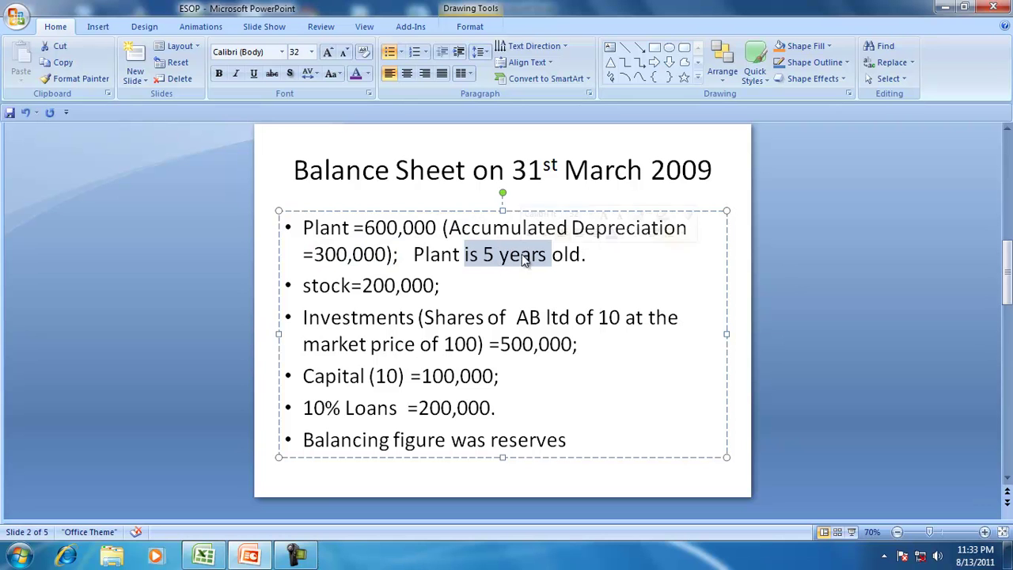
left_click(250, 558)
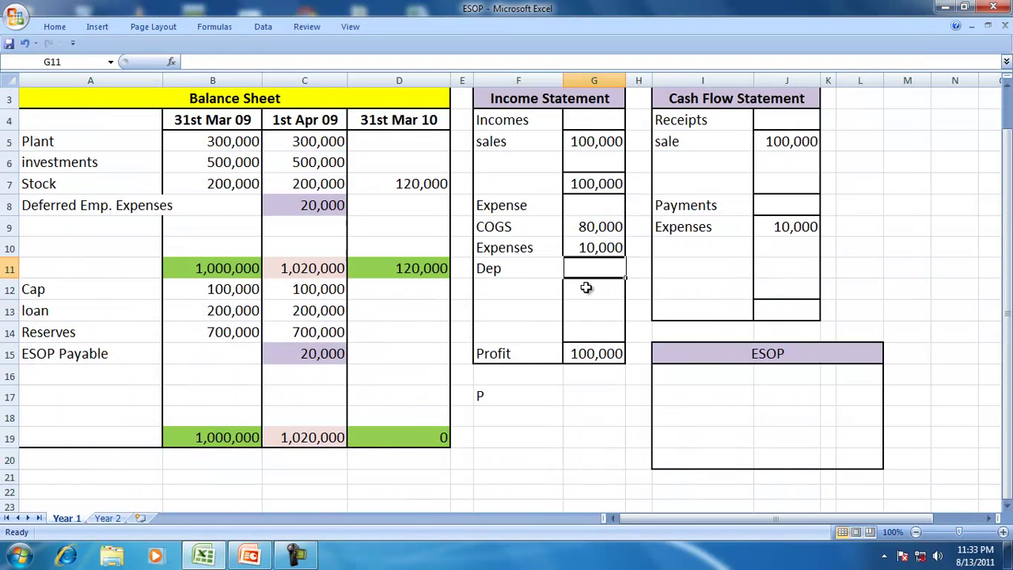
Enter 60,000 depreciation in G11 and set 31st Mar 10 plant D5 to =C5-G11
type("60000")
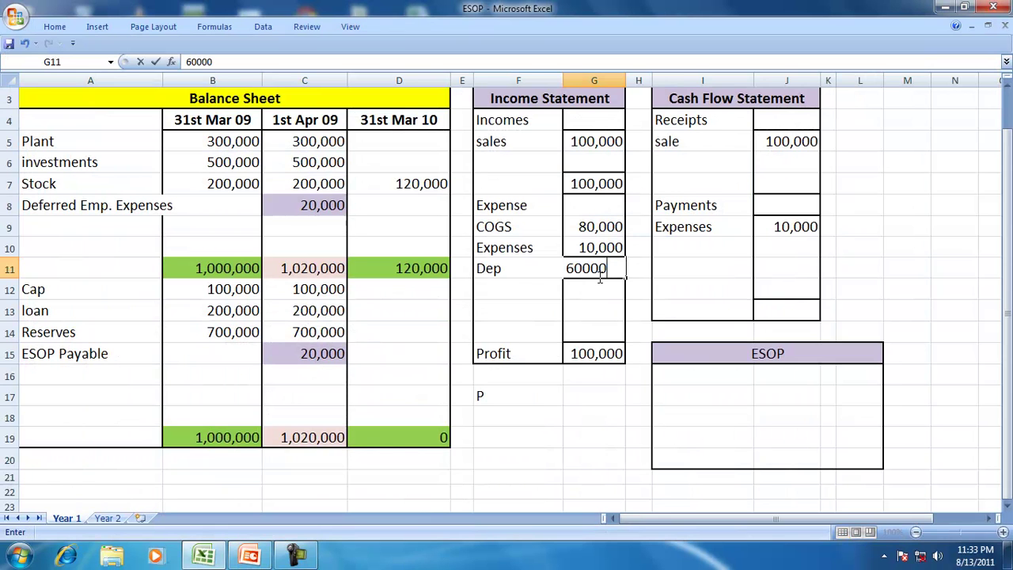
key("Return")
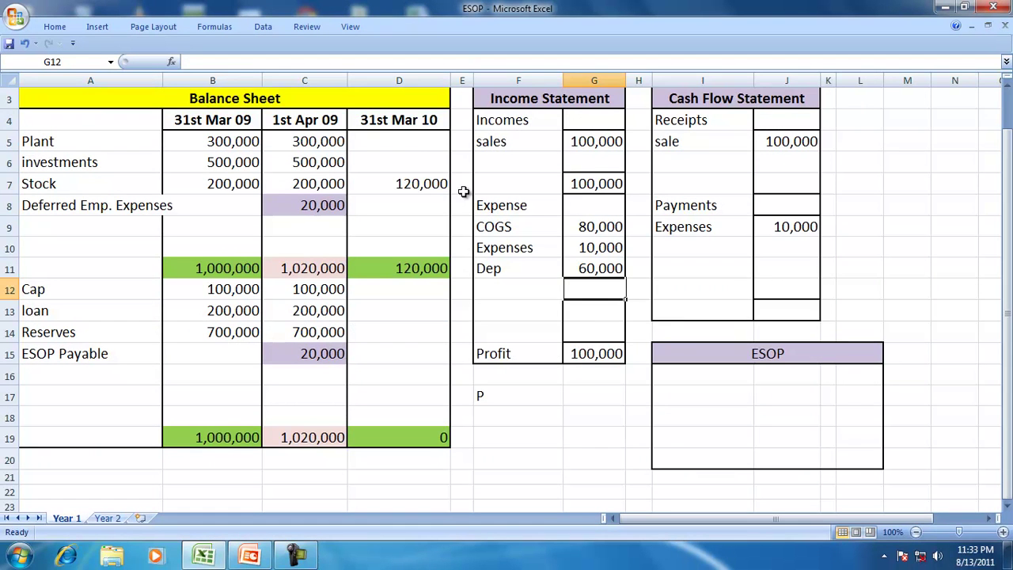
left_click(412, 146)
type("=C5-")
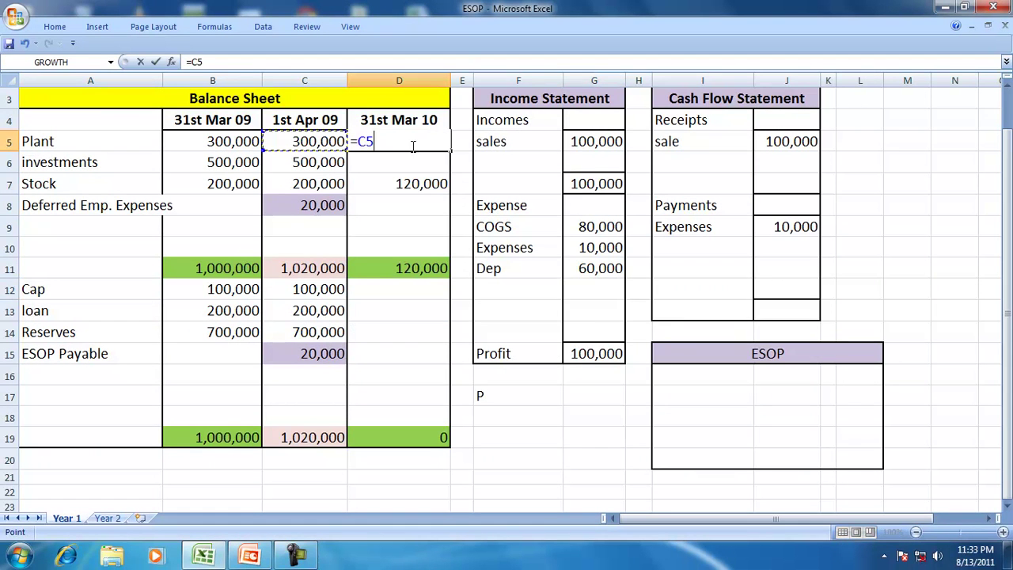
left_click(593, 273)
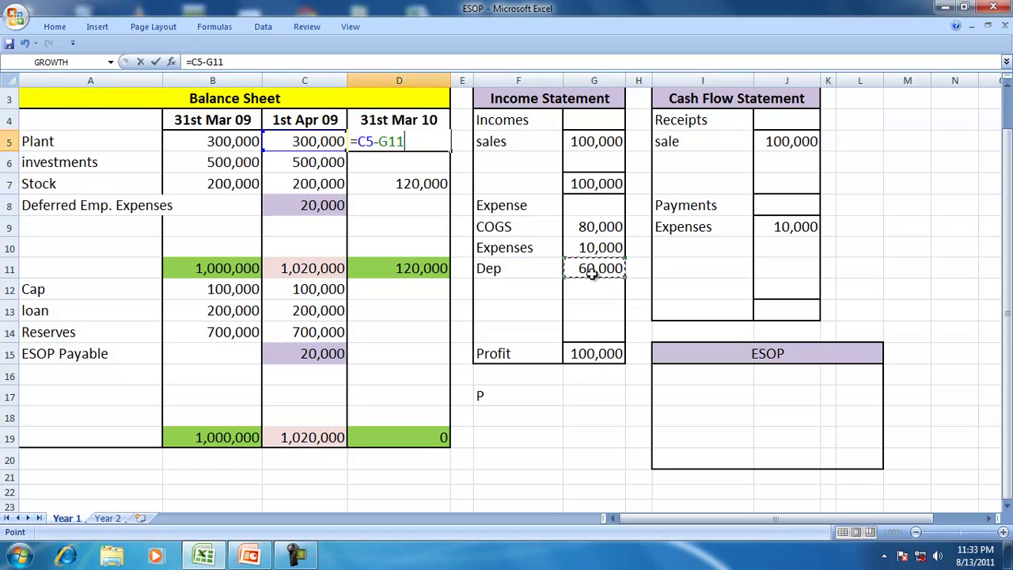
key("Return")
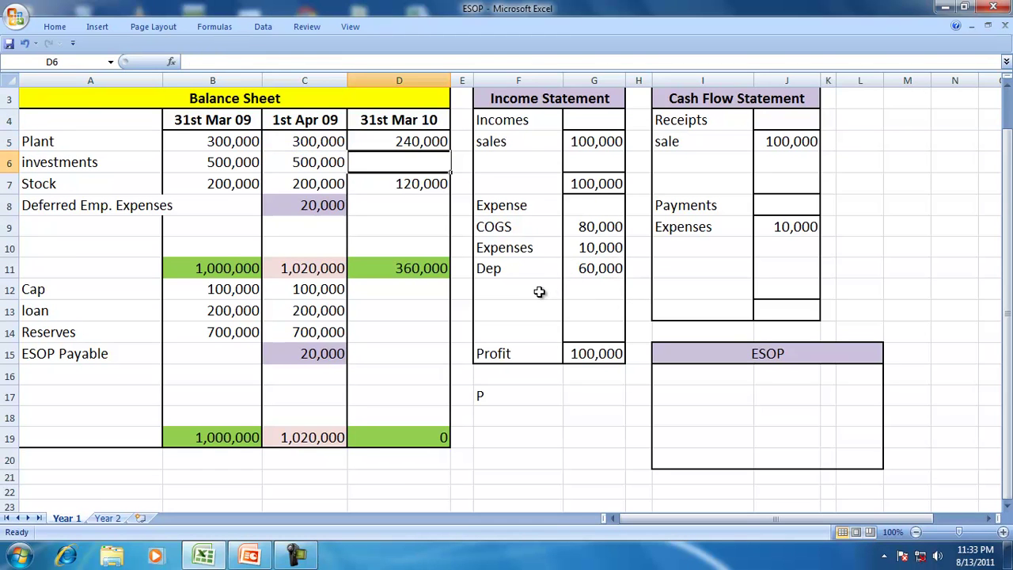
Highlight the 10% Loans item on the Balance Sheet slide, then return to Excel
left_click(249, 556)
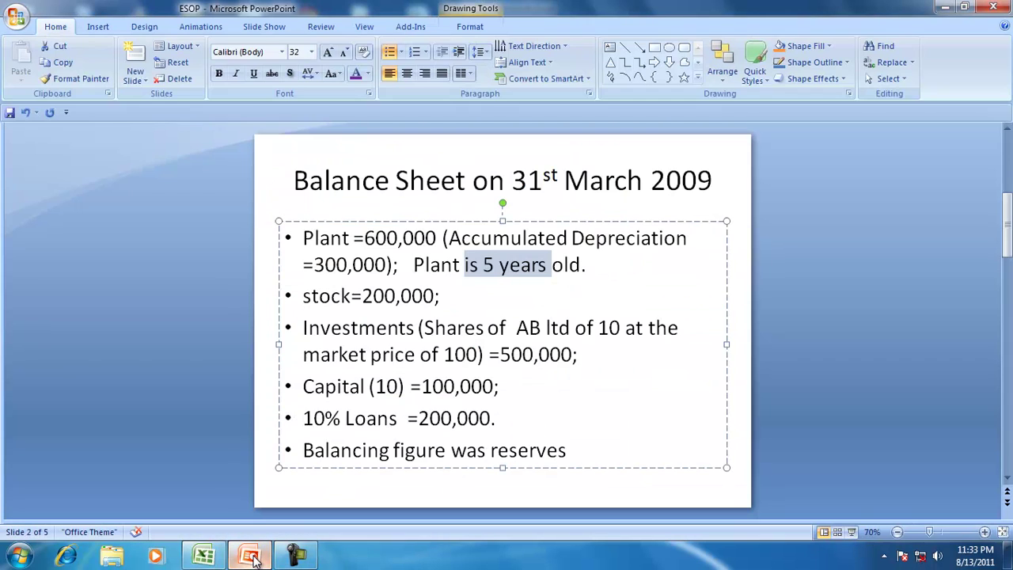
left_click_drag(303, 418, 406, 419)
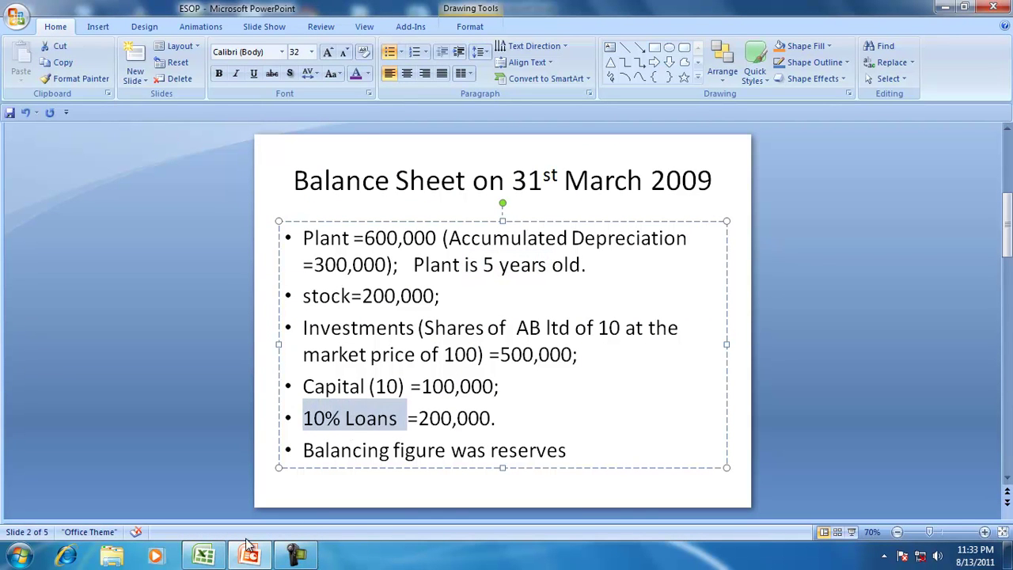
left_click(204, 556)
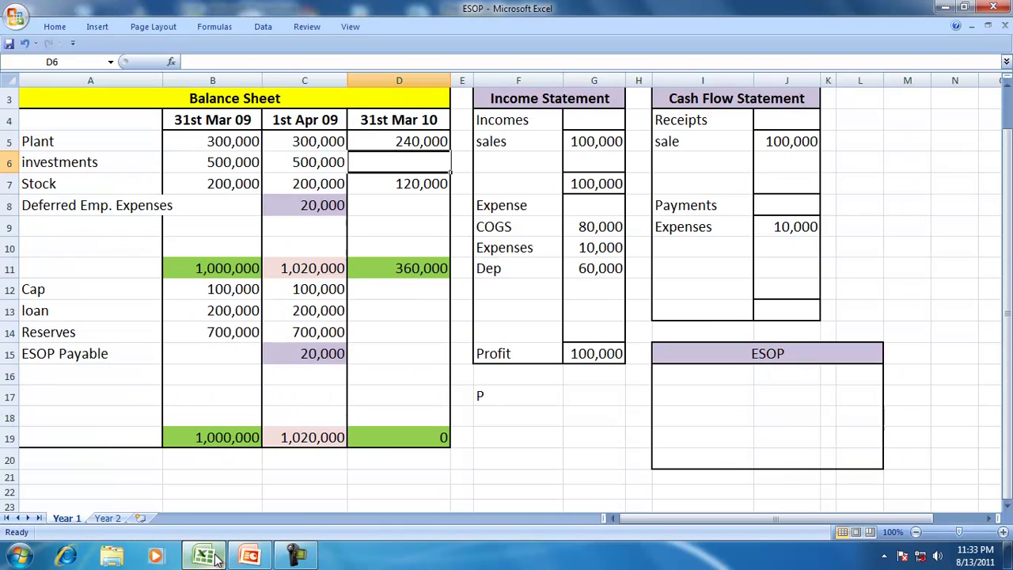
Add an interest row in F12 charging 10% on the loan (=C13*.10)
left_click(494, 294)
type("interest")
key("Tab")
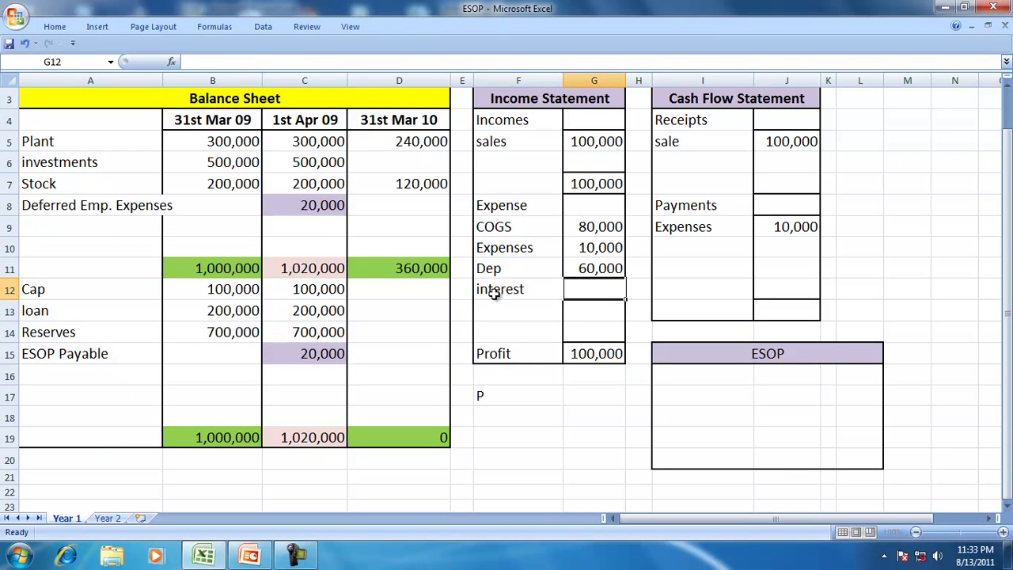
type("=")
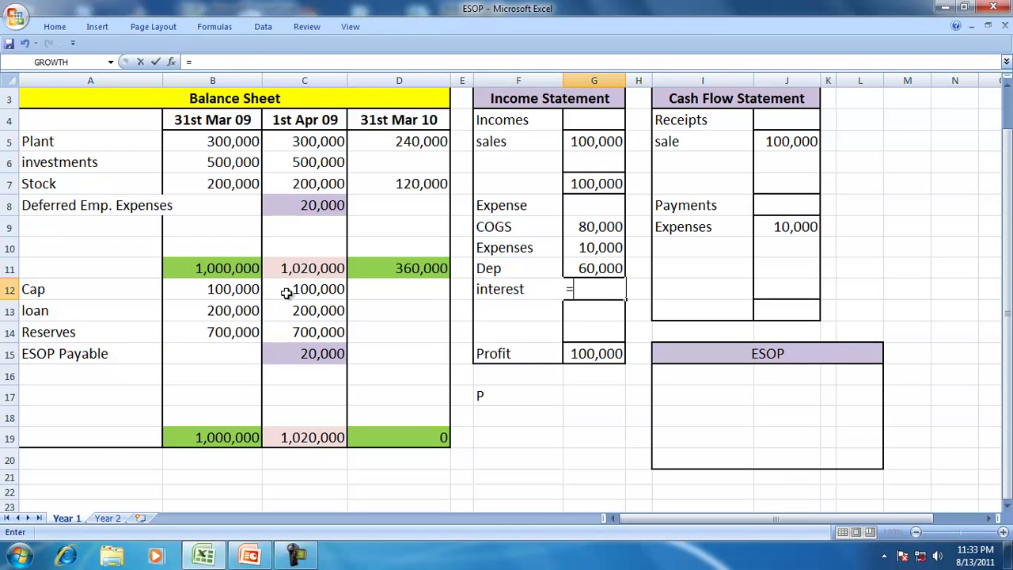
left_click(304, 310)
type("*.10")
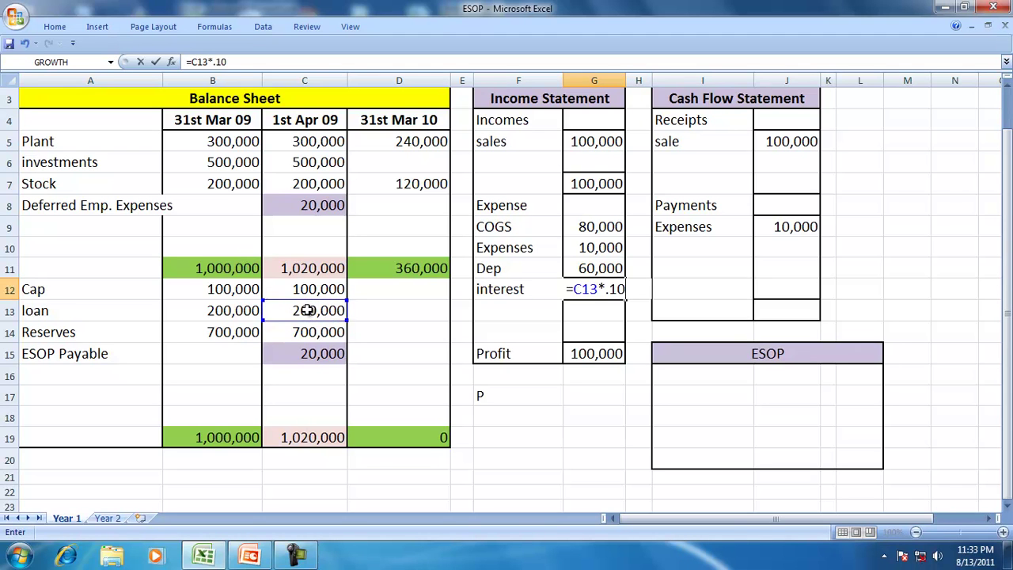
key("Return")
List an interest cash payment in I10:J10 linked to G12
left_click(683, 253)
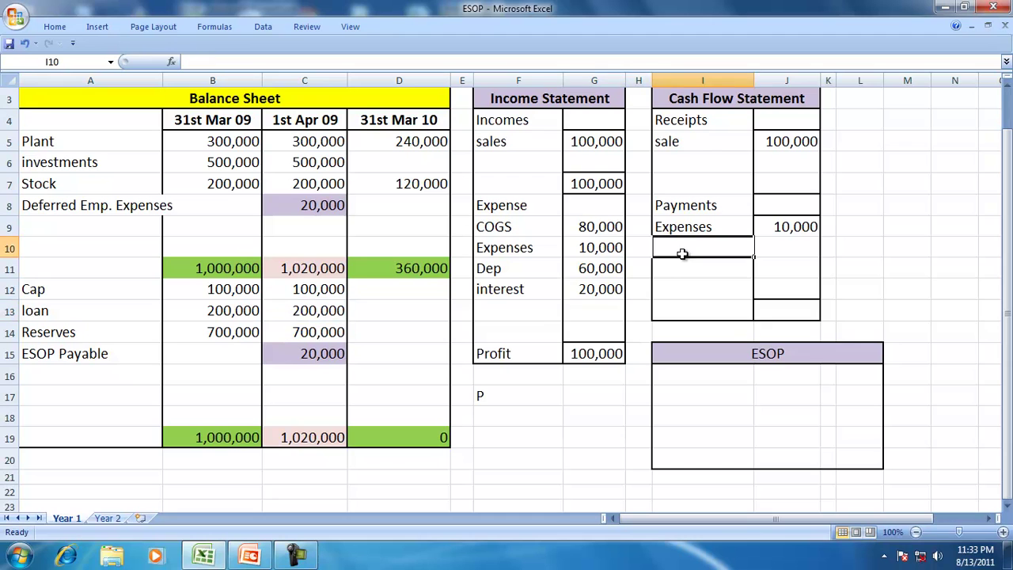
type("interest")
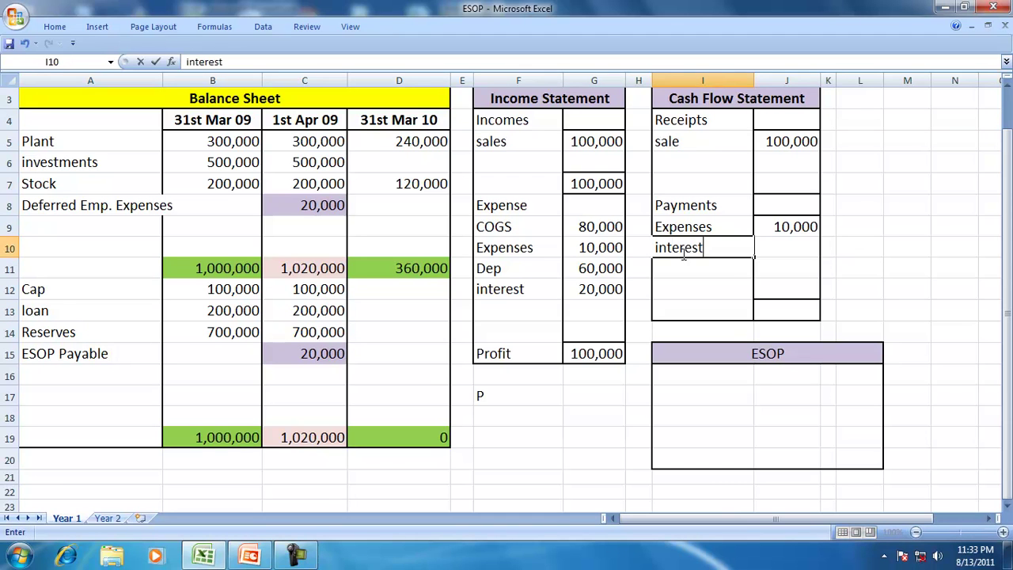
key("Tab")
type("=")
left_click(603, 290)
key("Return")
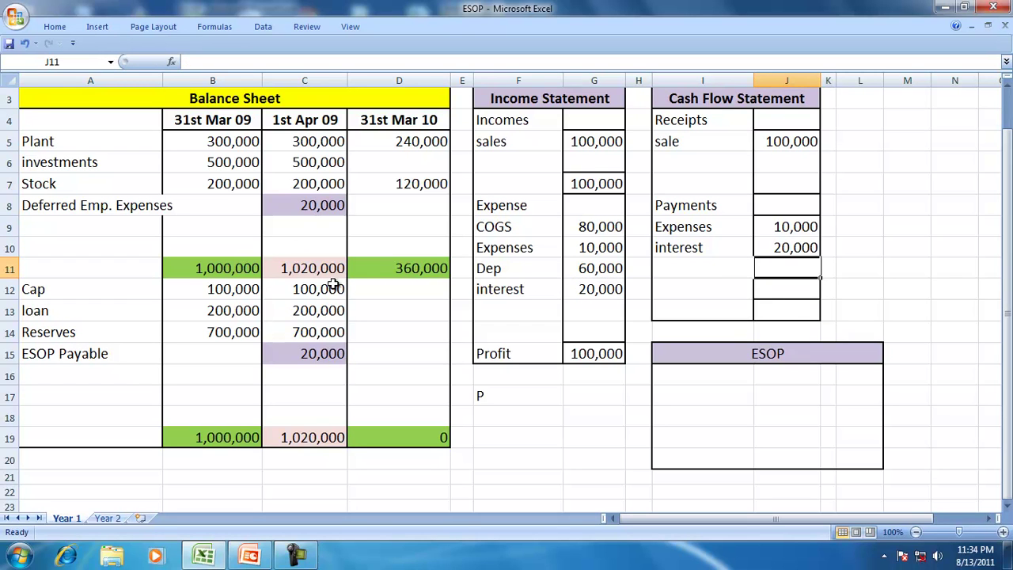
Add a 'Def E Exp' row in F13 expensing half the deferred employee expenses (=C8/2)
left_click(327, 205)
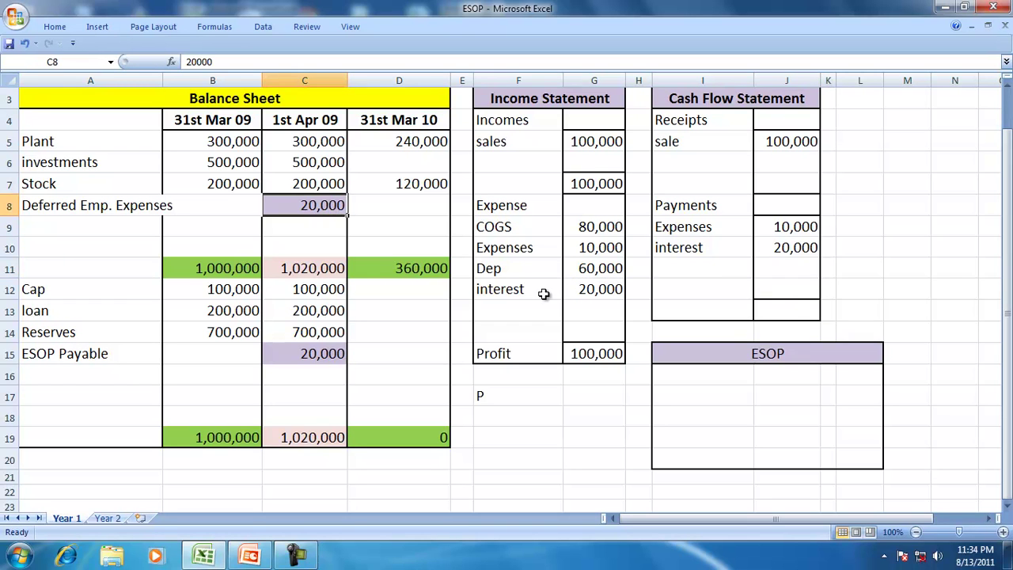
left_click(543, 308)
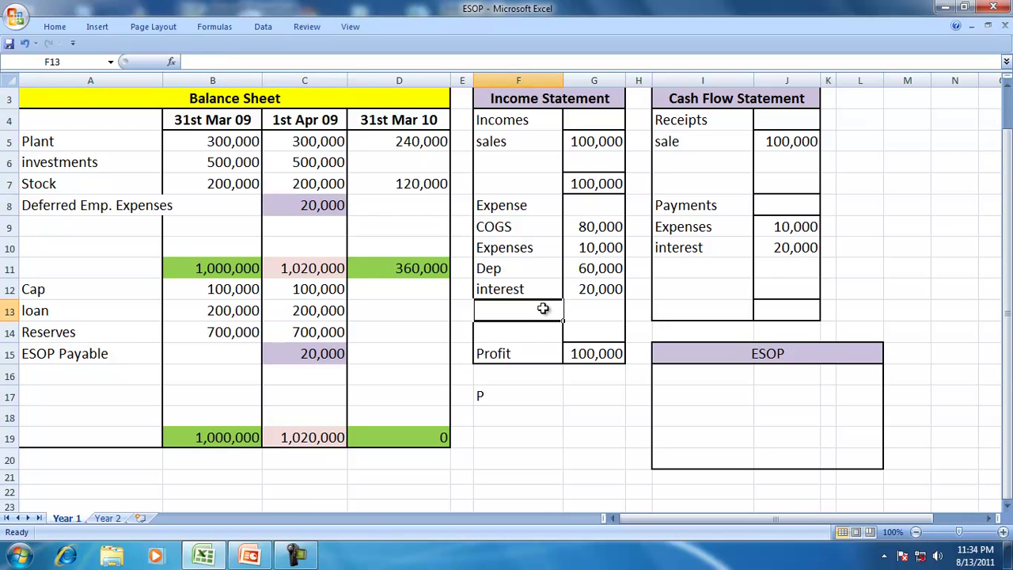
type("DEE")
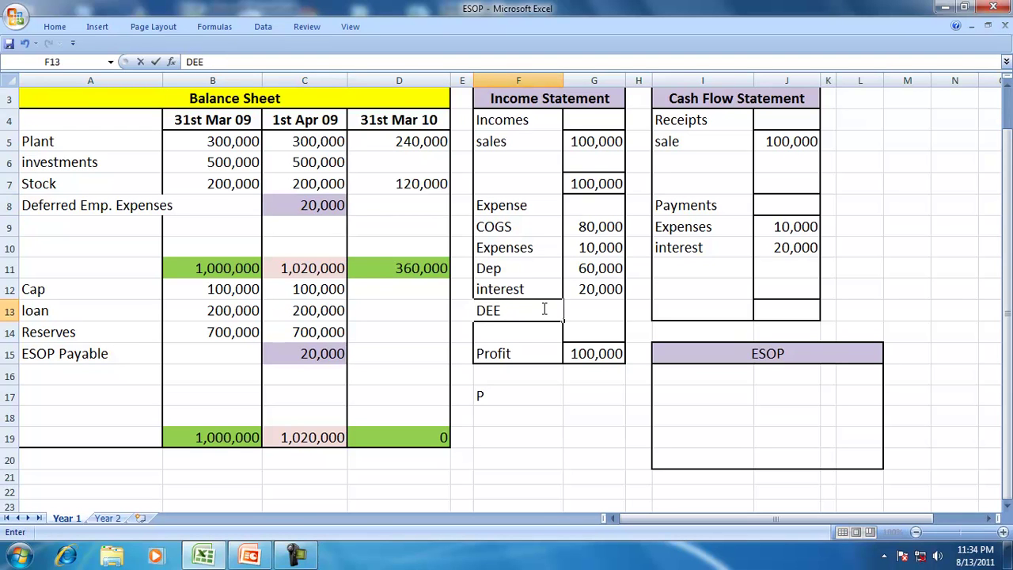
key("BackSpace")
key("BackSpace")
type("ef E Exp")
key("Tab")
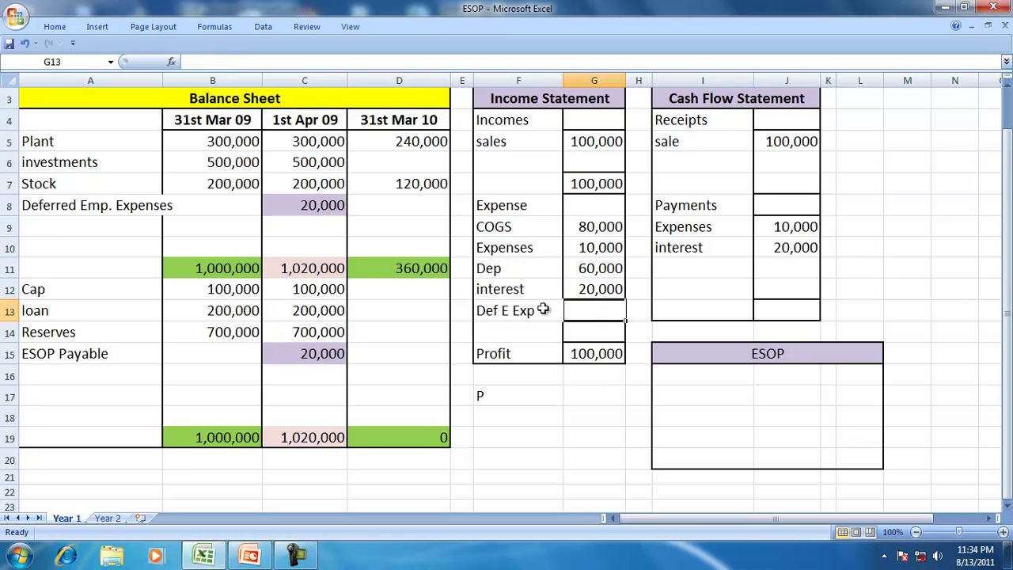
type("=")
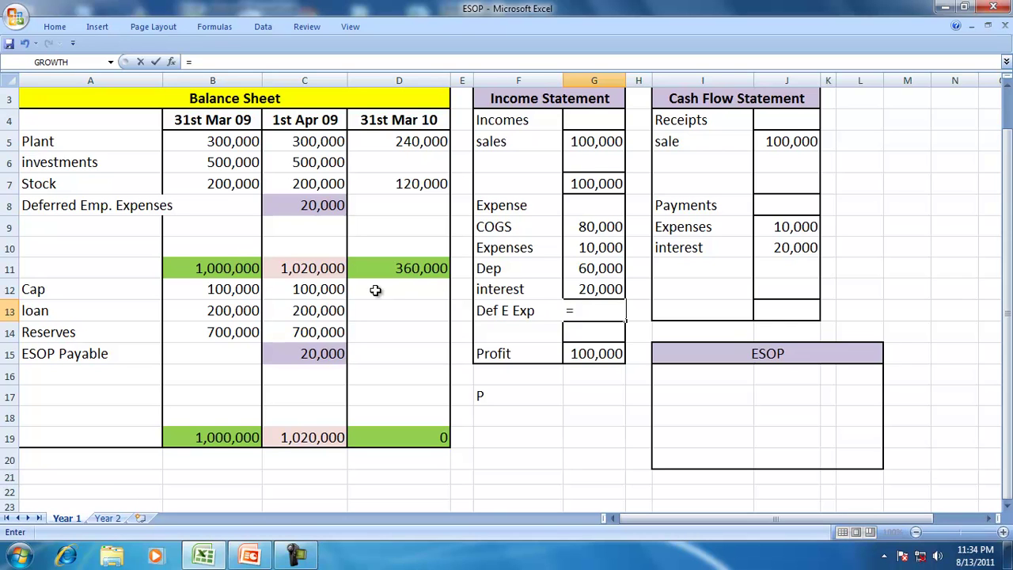
left_click(311, 207)
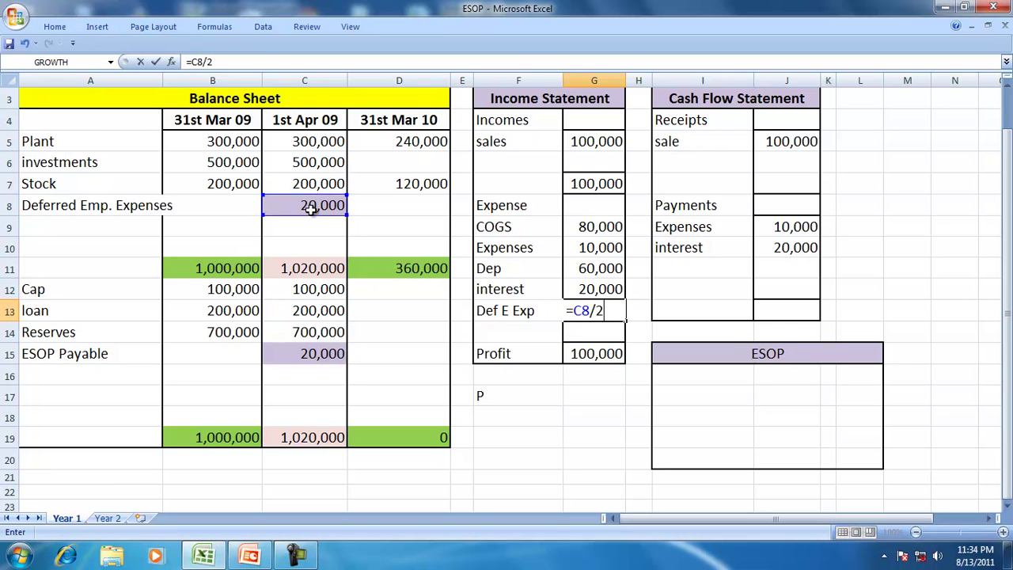
key("Return")
Set the 31st Mar 10 Deferred Emp. Expenses in D8 to =C8-G13 (10,000)
left_click(418, 201)
type("=C8-")
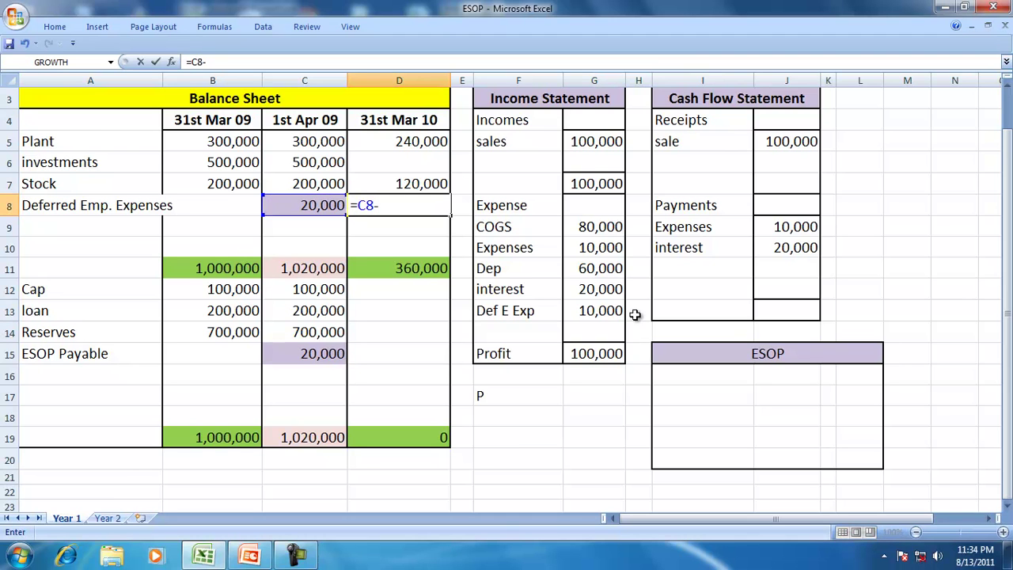
left_click(590, 310)
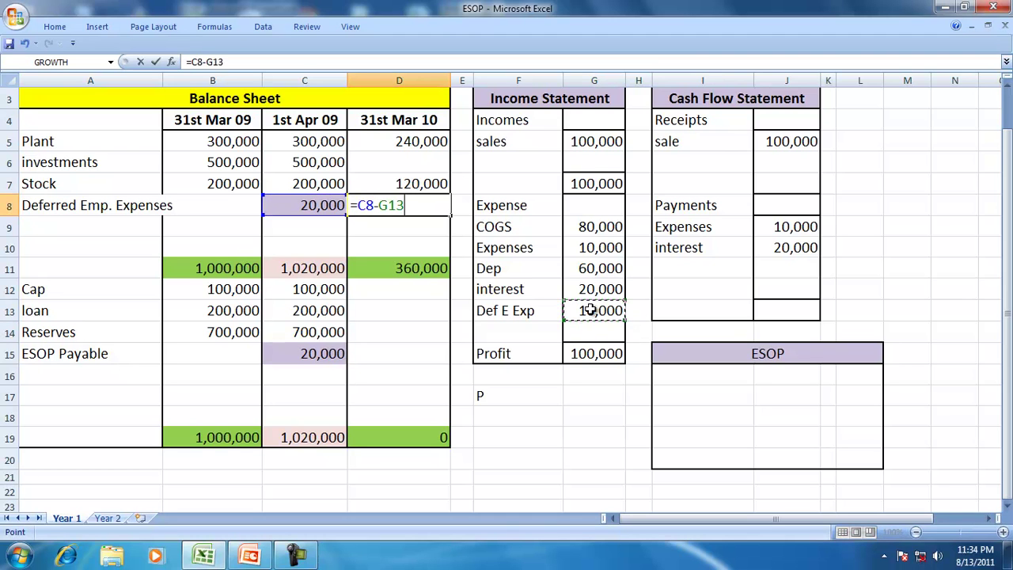
key("Return")
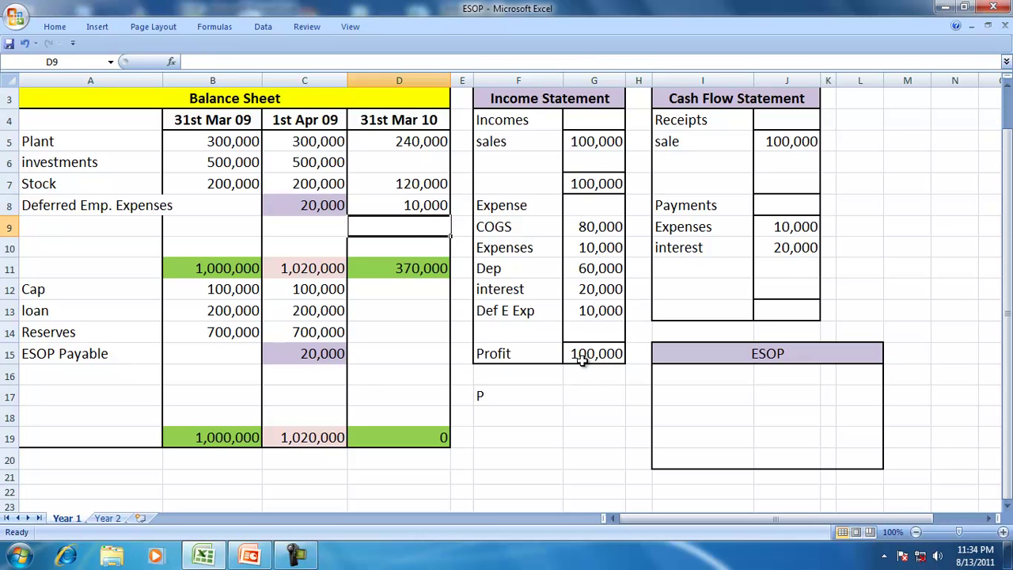
left_click_drag(581, 229, 589, 299)
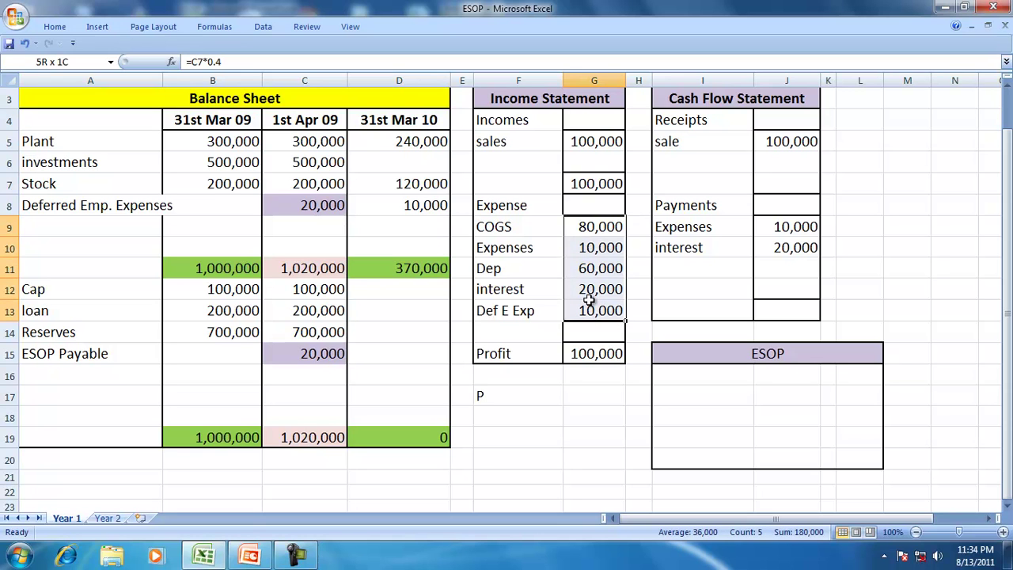
AutoSum expenses into G14 (180,000) and compute profit in G15 as =G7-G14
left_click(63, 26)
left_click(806, 48)
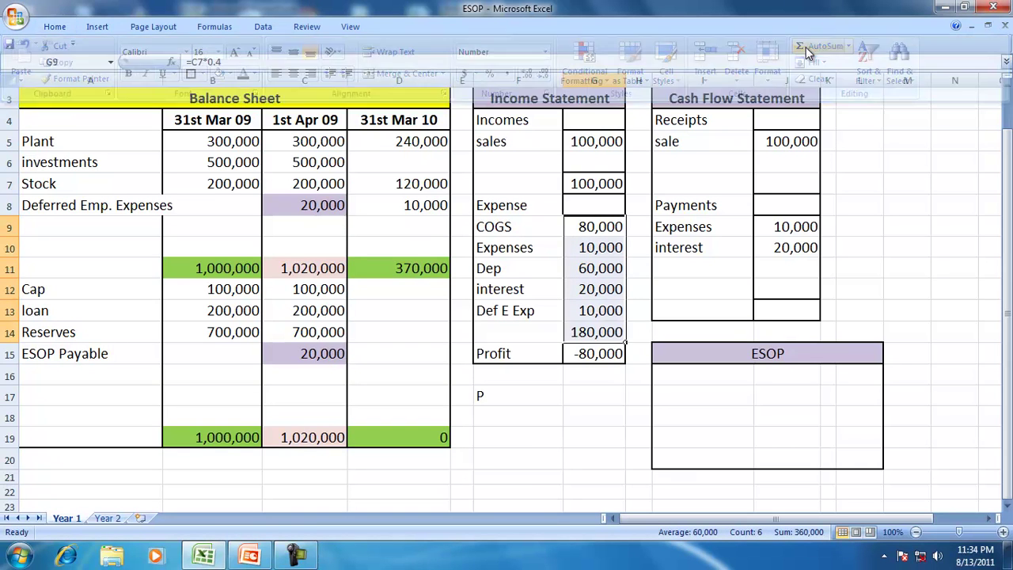
left_click(616, 353)
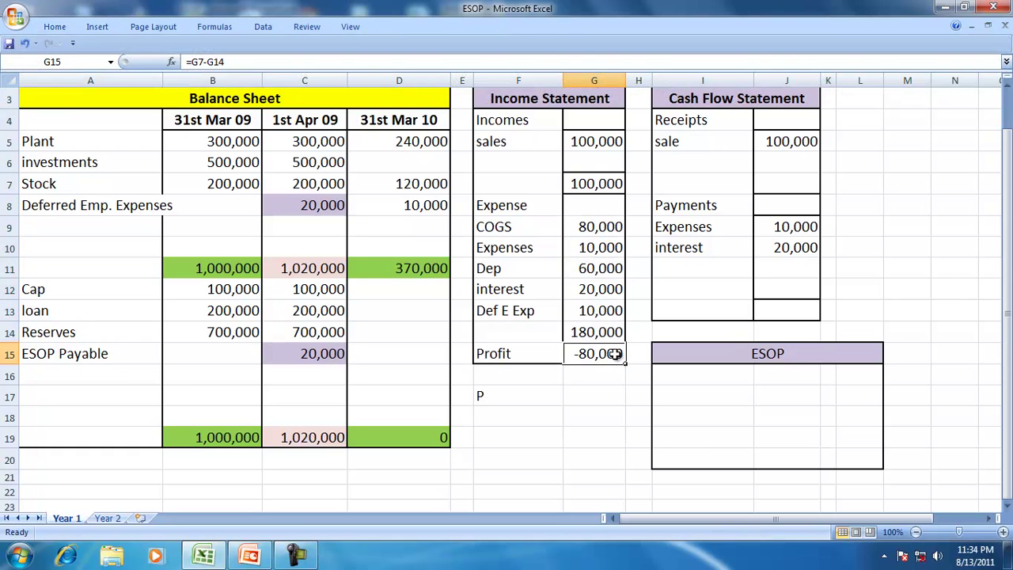
type("=")
left_click(575, 176)
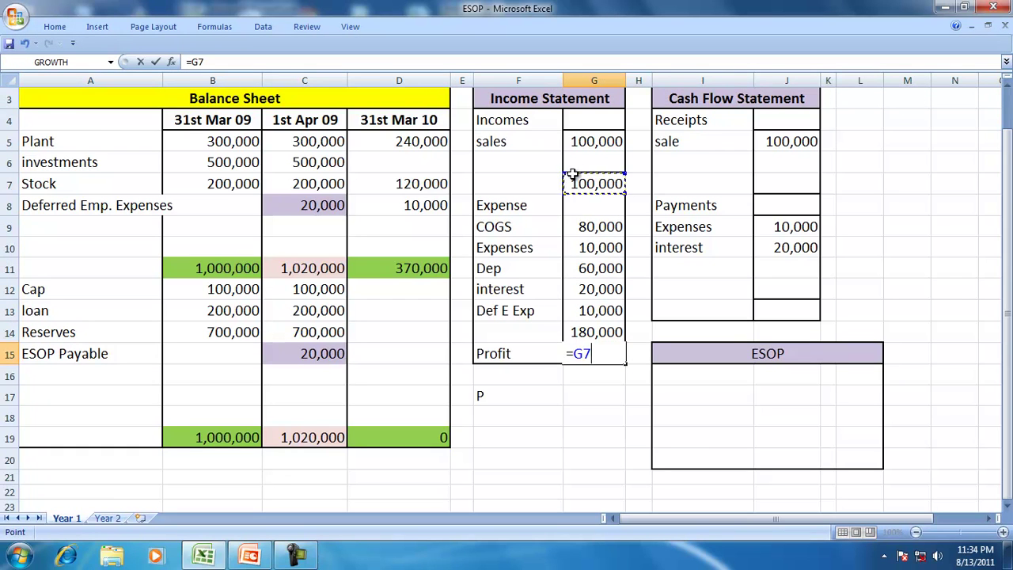
type("-G14")
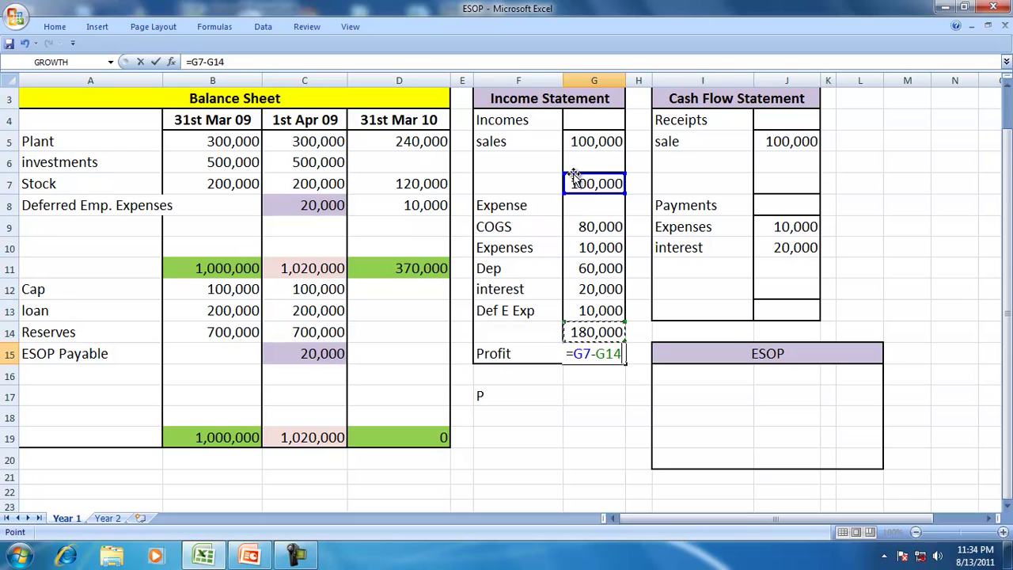
key("Return")
Give the -80,000 profit cell a yellow fill and red font
left_click(610, 354)
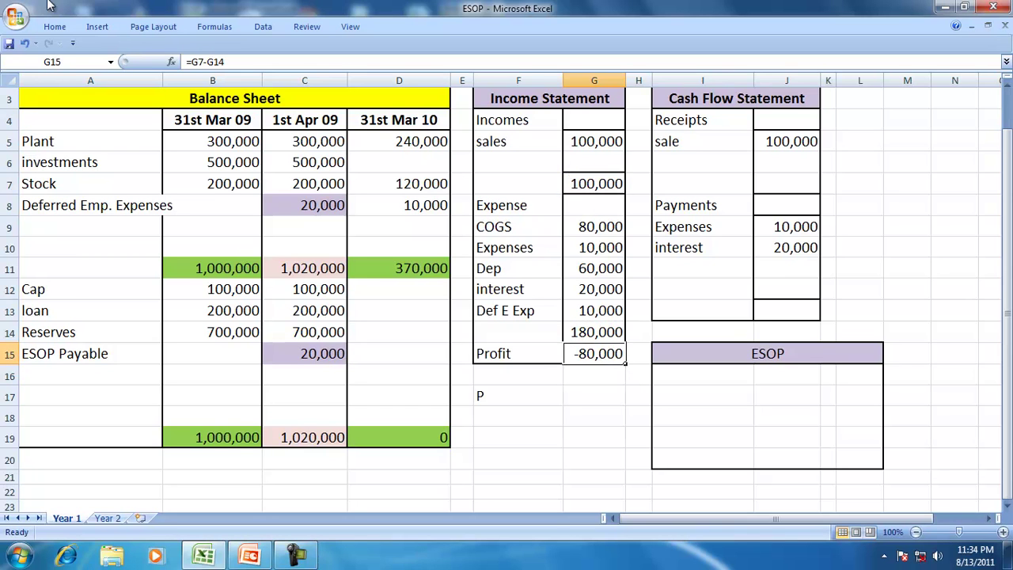
left_click(52, 25)
left_click(231, 74)
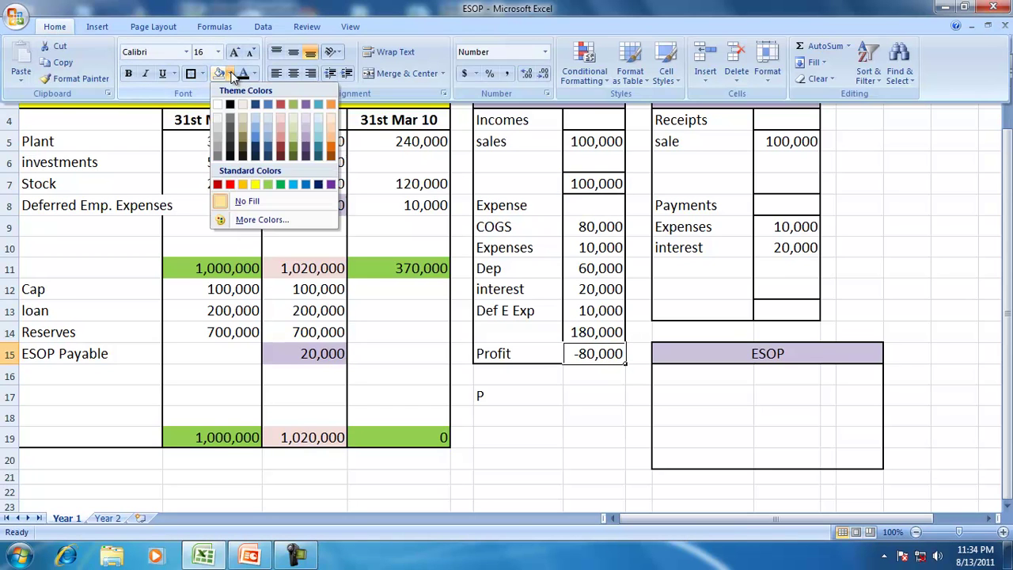
left_click(256, 183)
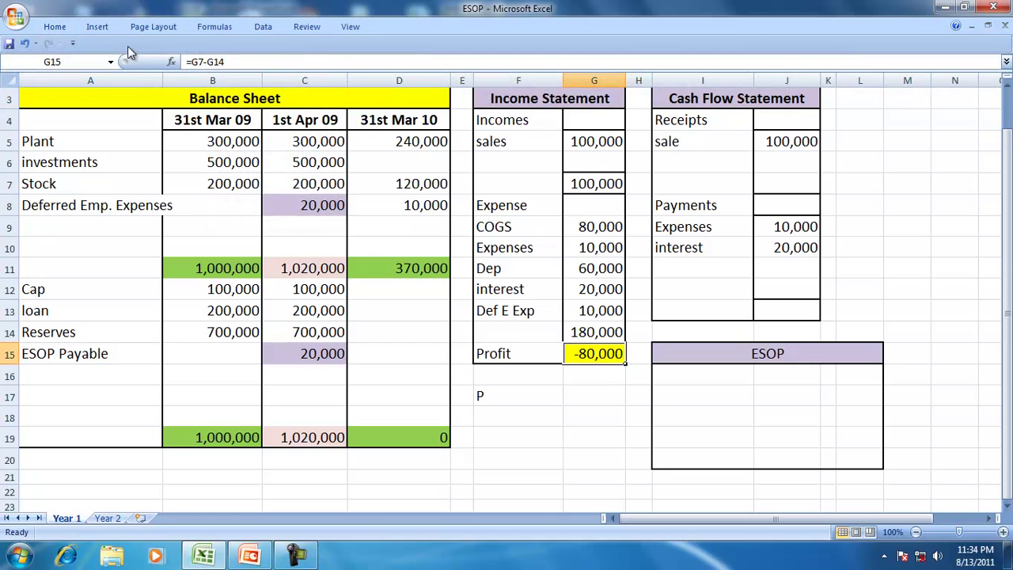
left_click(44, 28)
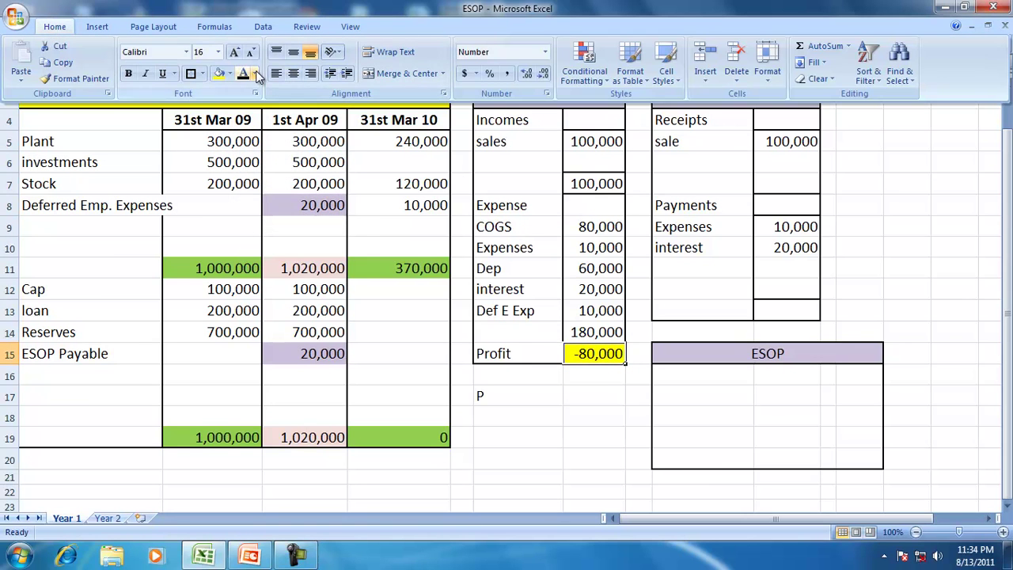
left_click(255, 73)
left_click(255, 203)
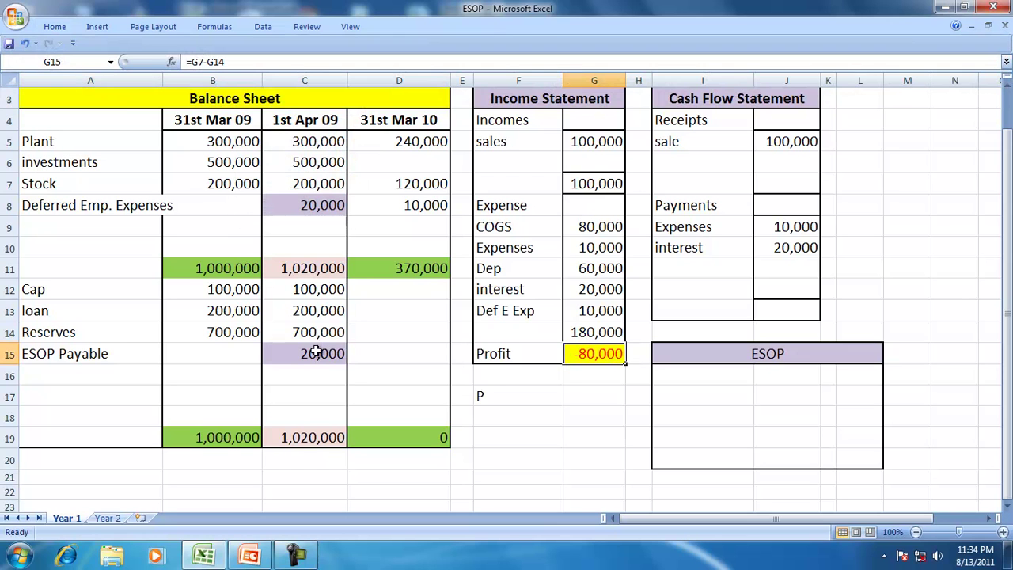
Set 31st Mar 10 Reserves in D14 to =C14+G15, giving 620,000
left_click(378, 328)
type("=")
key("Left")
type("+")
left_click(608, 354)
key("Return")
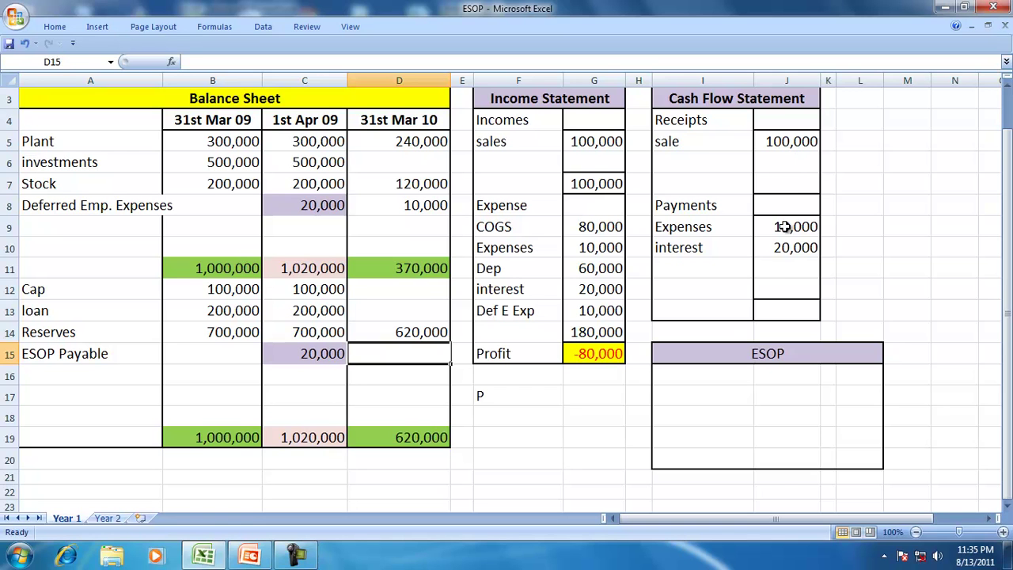
Total the expenses and interest payments in J11 with =J9+J10, giving 30,000
scroll(781, 226, "down", 1)
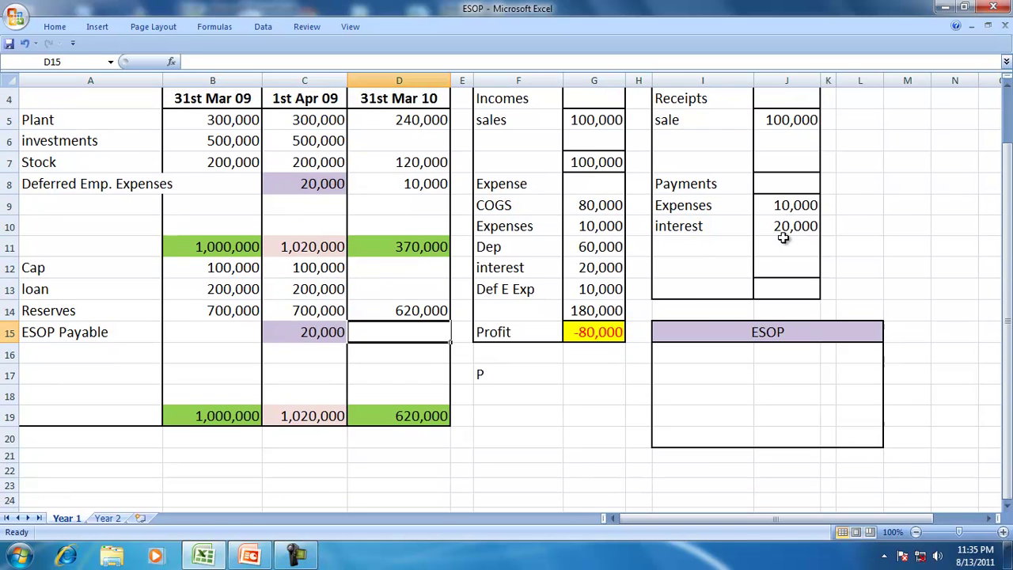
left_click(778, 207)
scroll(776, 216, "down", 1)
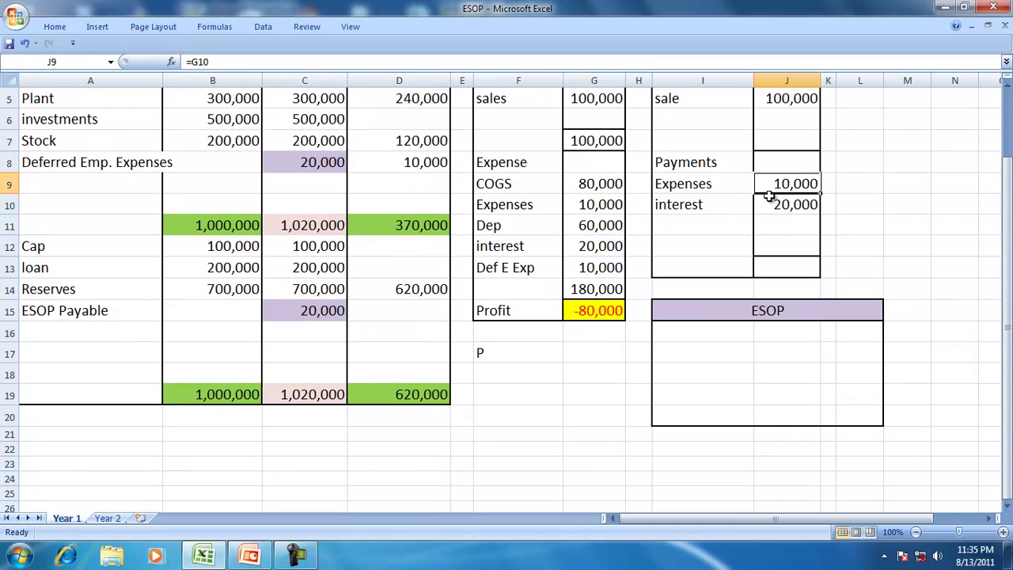
left_click_drag(769, 184, 768, 200)
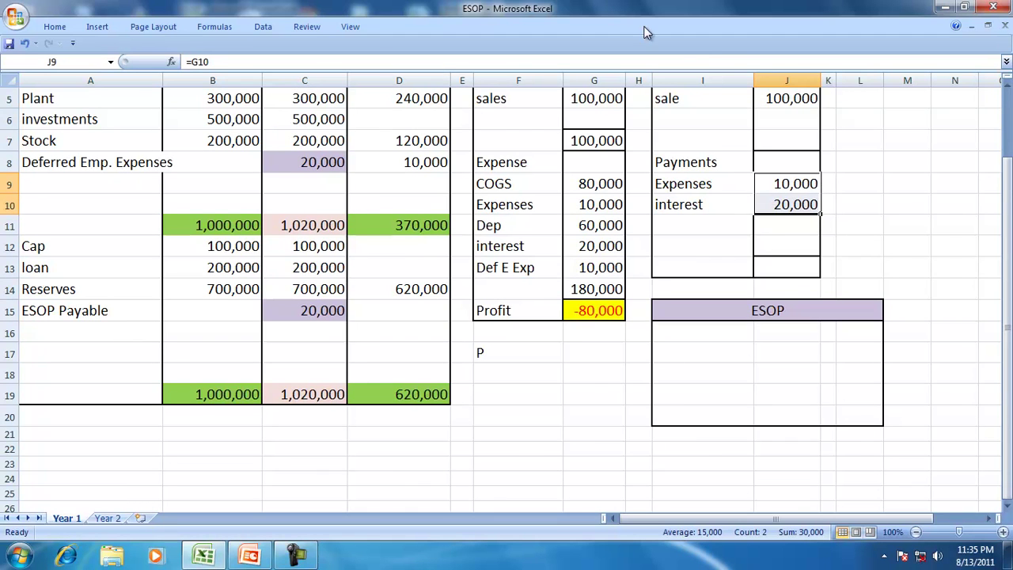
scroll(1007, 89, "up", 2)
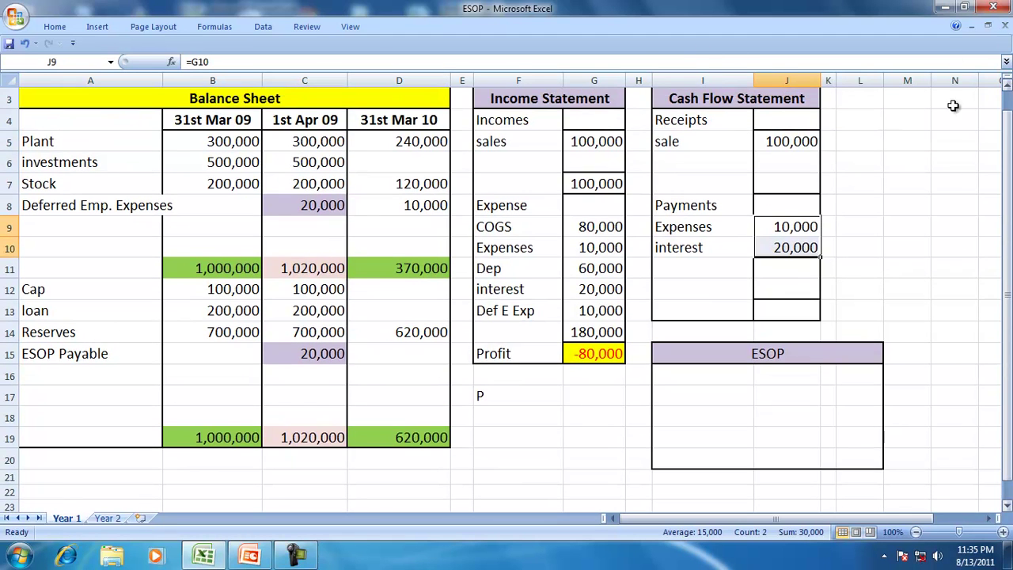
left_click(792, 273)
type("=")
key("Up")
key("Up")
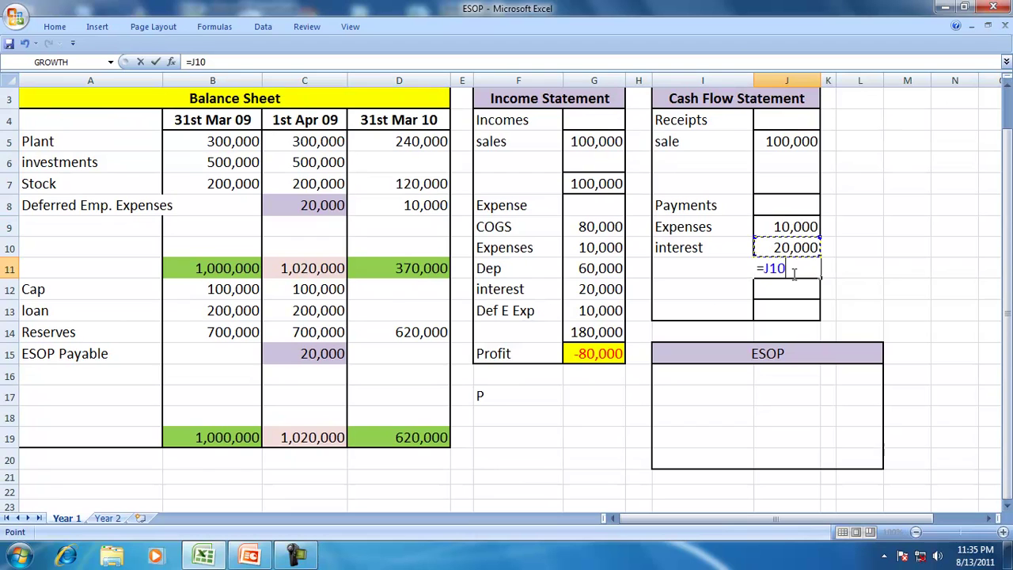
type("+")
key("Up")
key("Return")
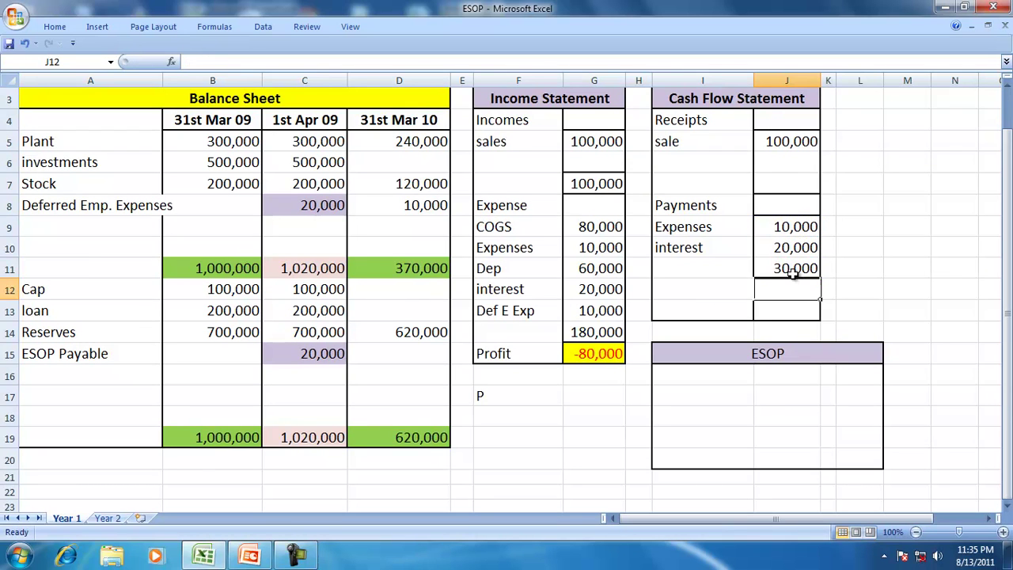
Compute net cash in J13 as =J5-J11, giving 70,000
key("Down")
type("=")
key("Up")
key("Up")
key("Up")
key("Up")
key("Up")
key("Up")
key("Up")
key("Up")
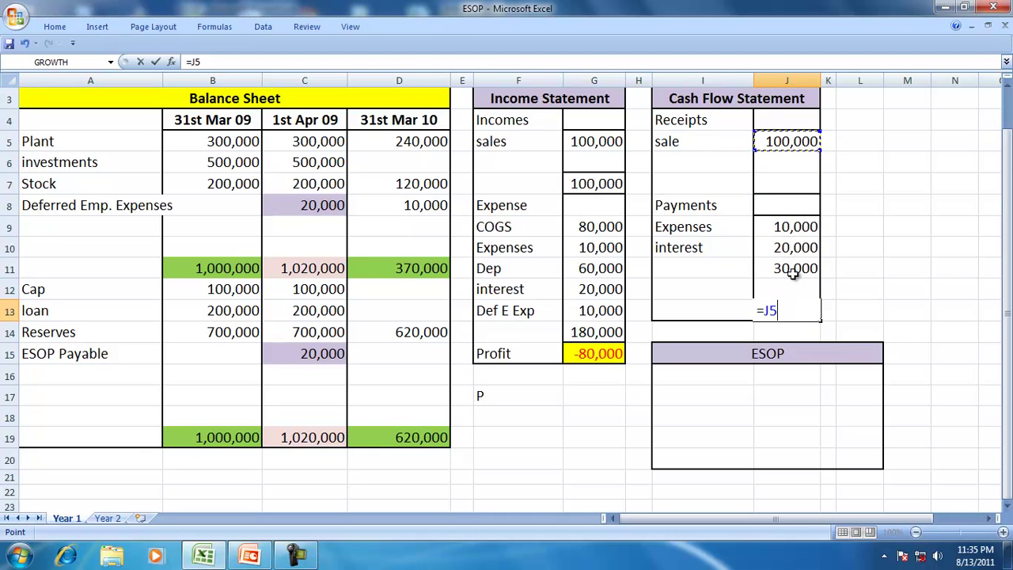
type("-")
key("Up")
key("Up")
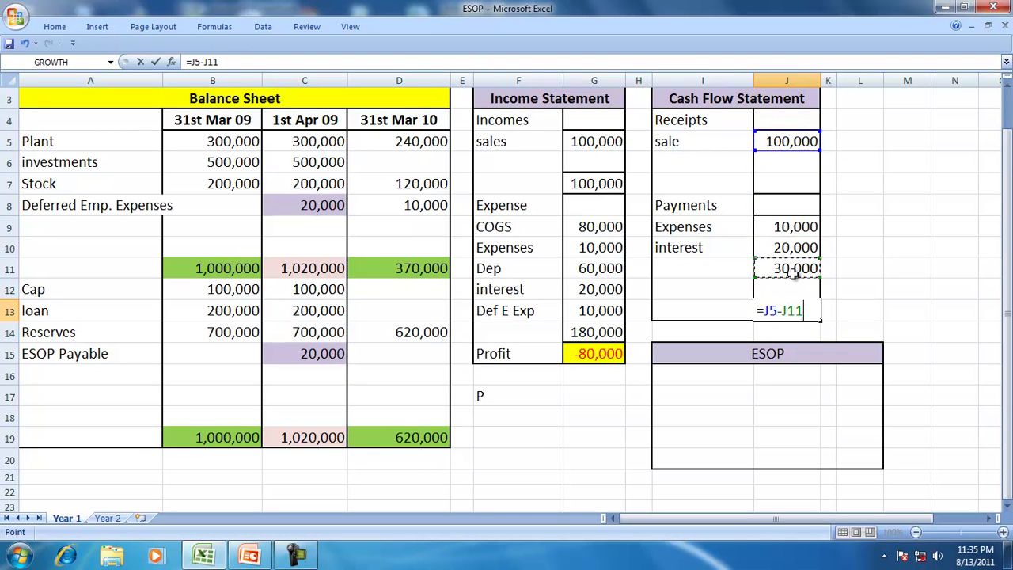
key("Return")
left_click(783, 309)
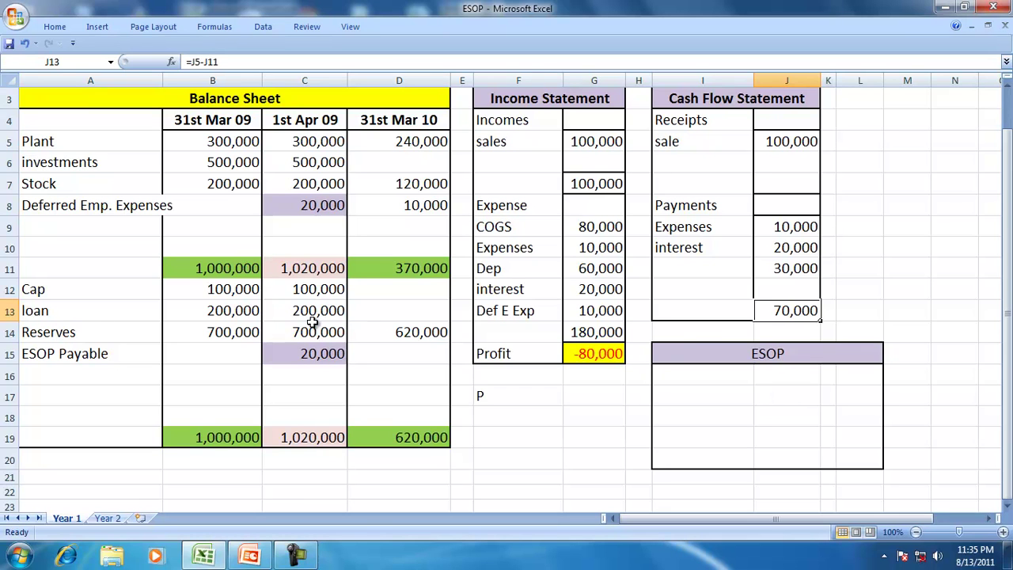
Label A9 and I13 as CIH and link D9 to the 70,000 net cash with =J13
left_click(101, 226)
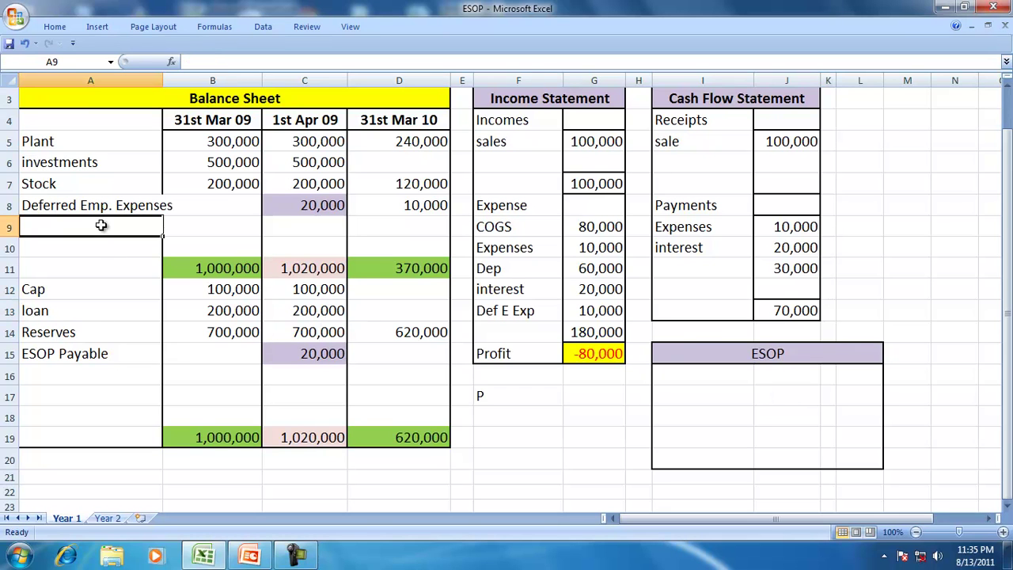
type("CIG")
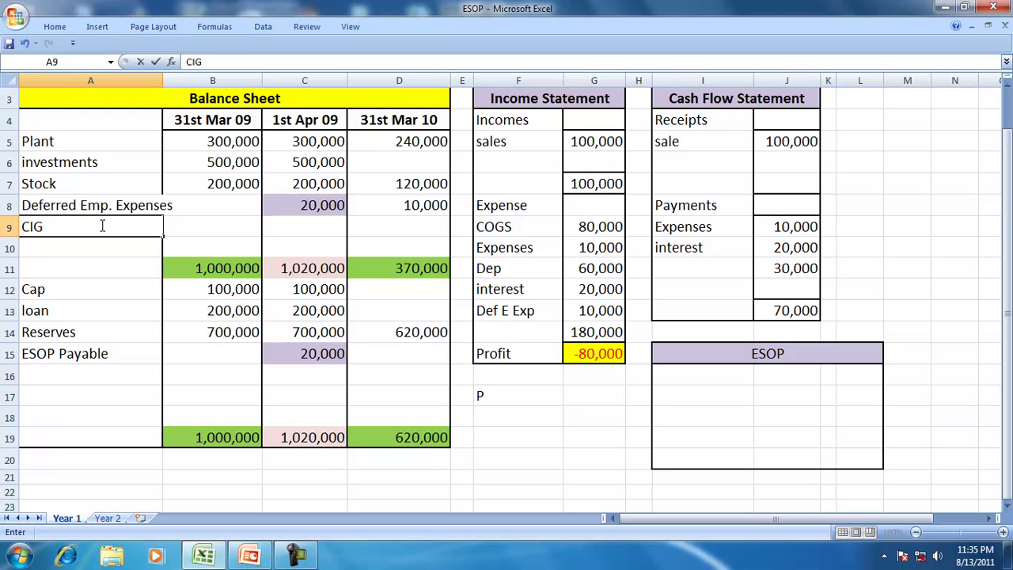
key("Tab")
key("Tab")
key("Tab")
type("=")
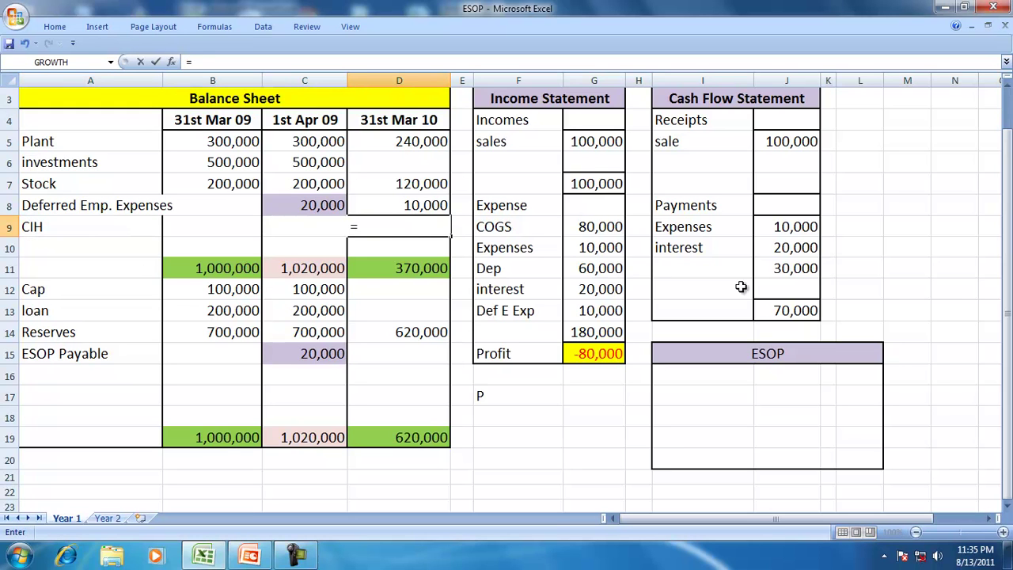
left_click(764, 311)
key("Return")
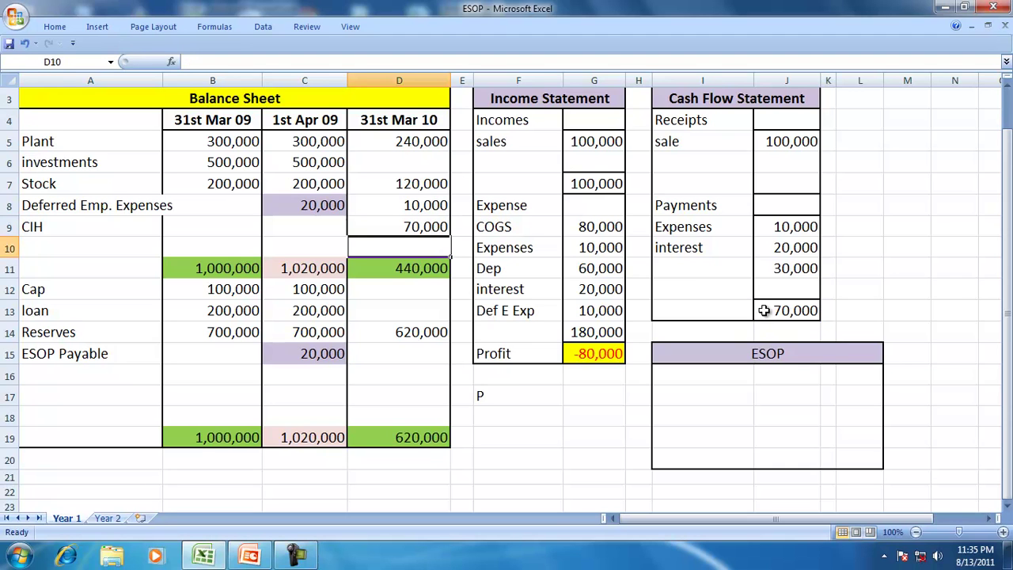
left_click(737, 313)
type("CIH")
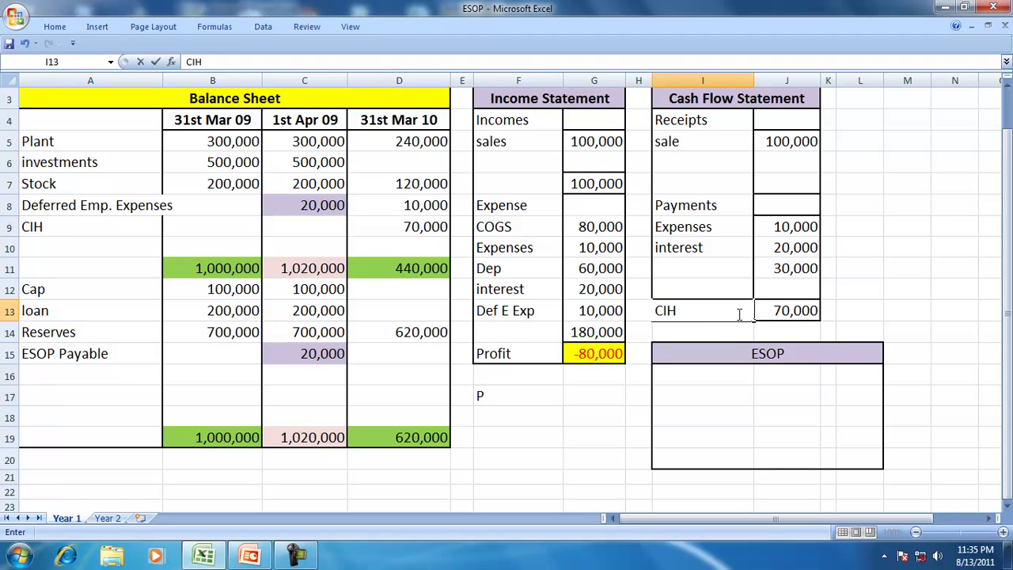
key("Return")
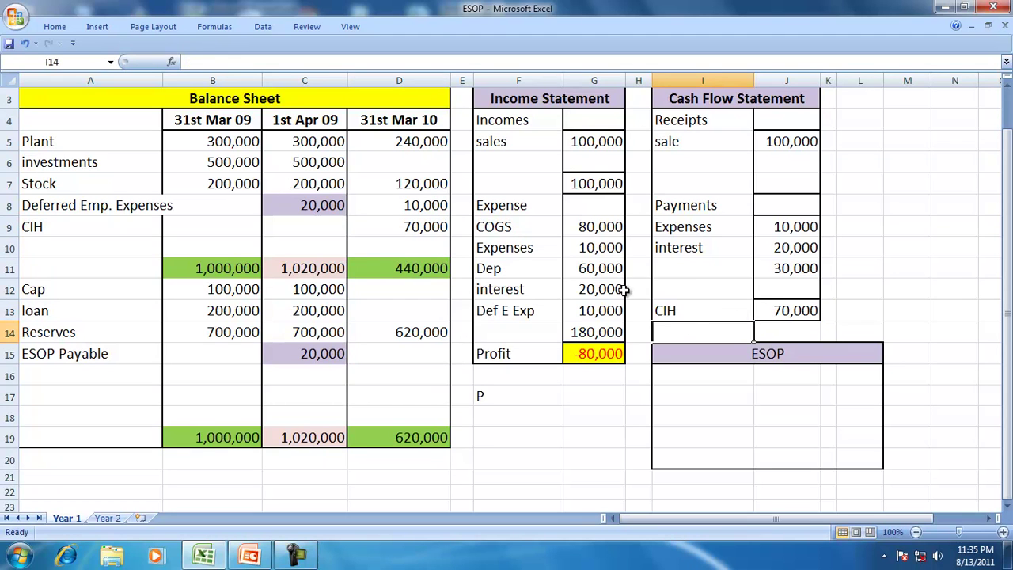
Link D6, D12, D13 and D15 to C6, C12, C13 and C15, and narrow column B
left_click(422, 168)
type("=C6")
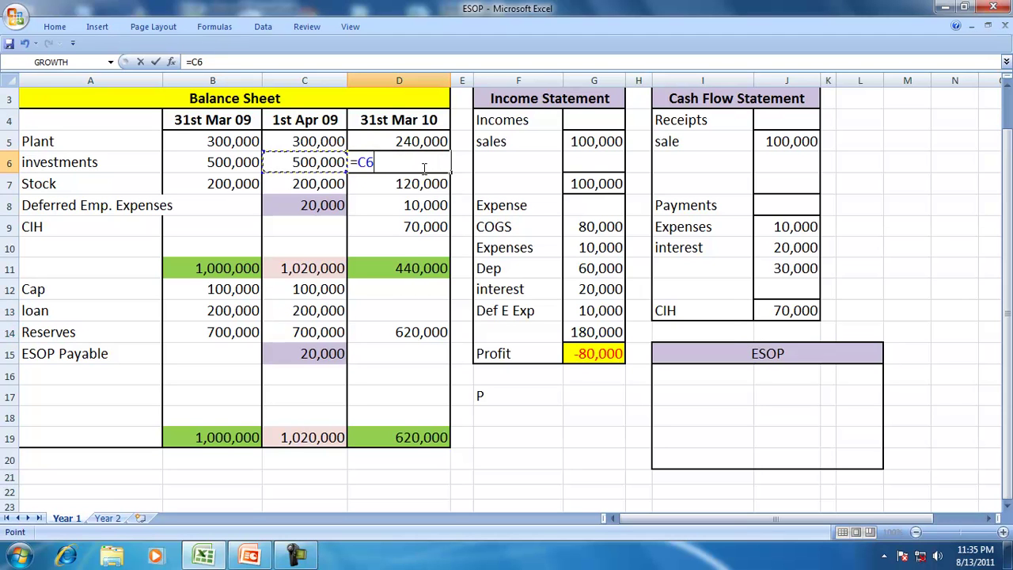
key("Return")
key("Down")
key("Down")
key("Down")
key("Down")
key("Down")
type("=C12")
key("Return")
type("=C13")
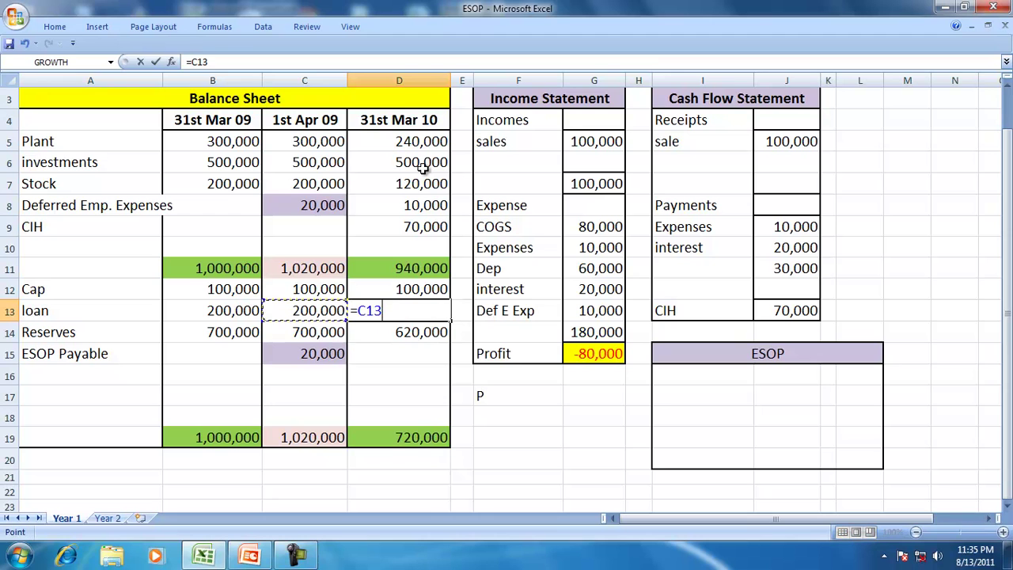
key("Return")
key("Down")
type("=C15")
key("Return")
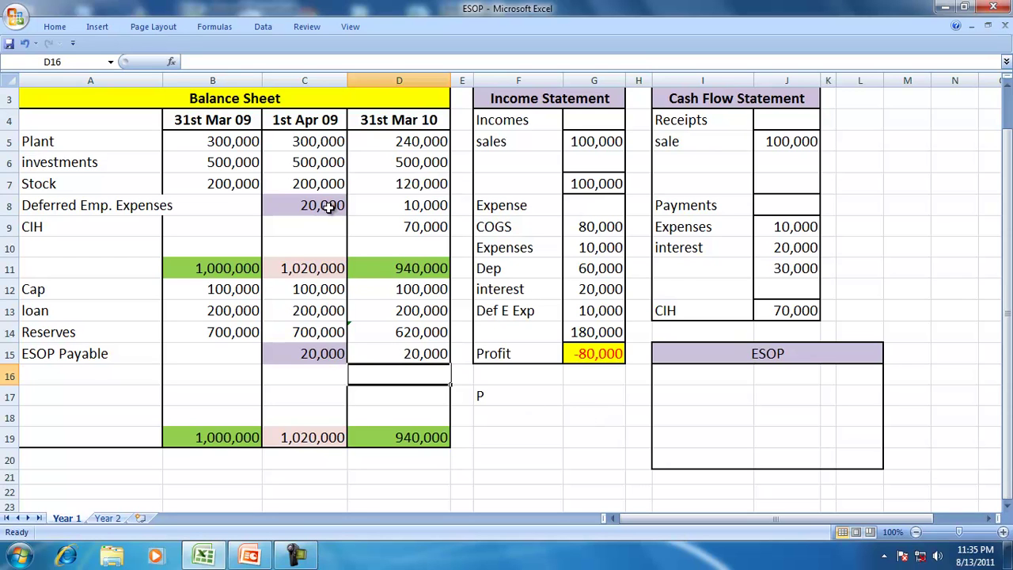
left_click_drag(262, 80, 253, 80)
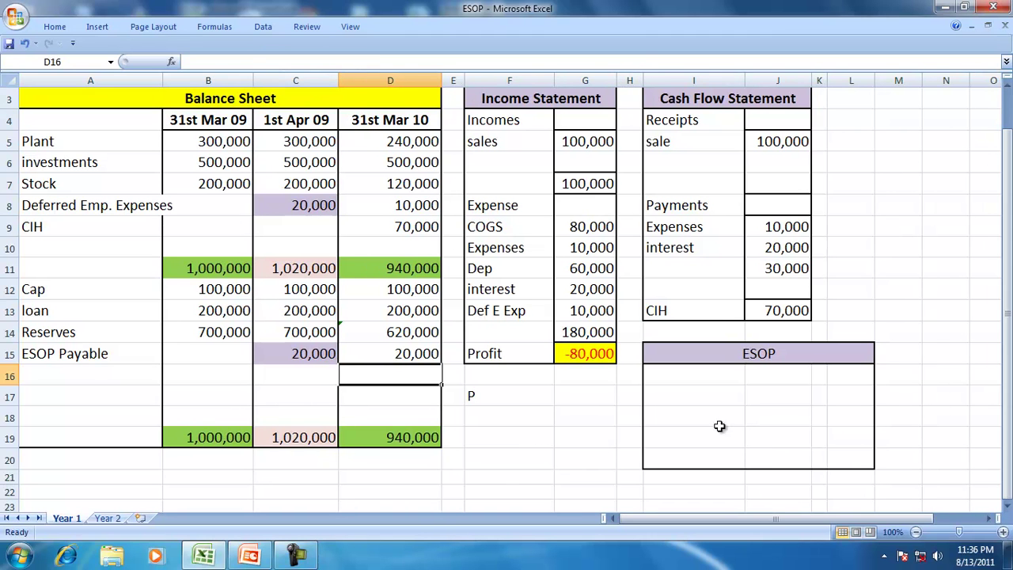
Add the AV of ESOP heading with MP 100 and EP 80 beneath it
left_click(687, 379)
type("AV o")
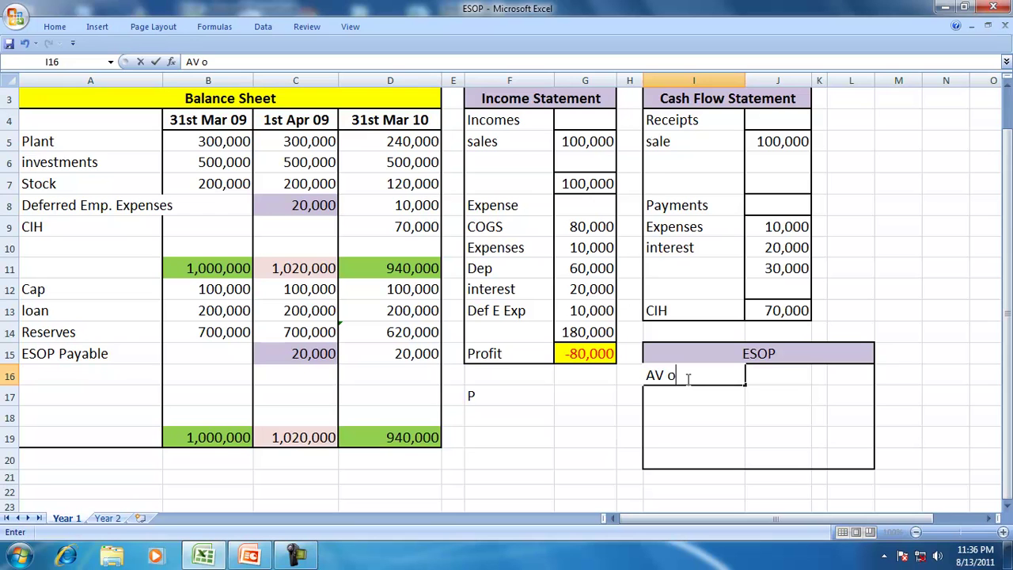
type("f ESOP")
key("Return")
type("MP")
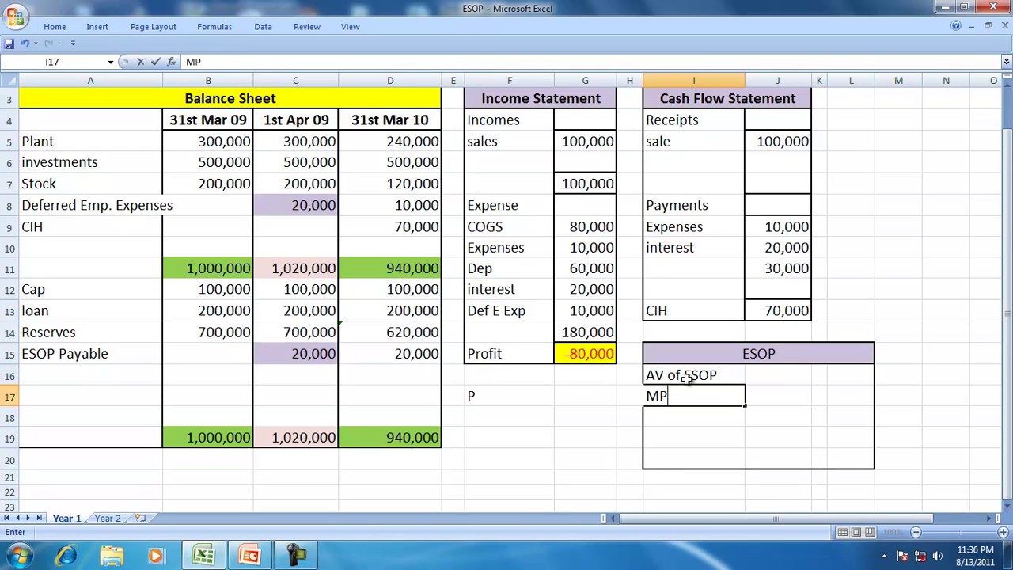
key("Tab")
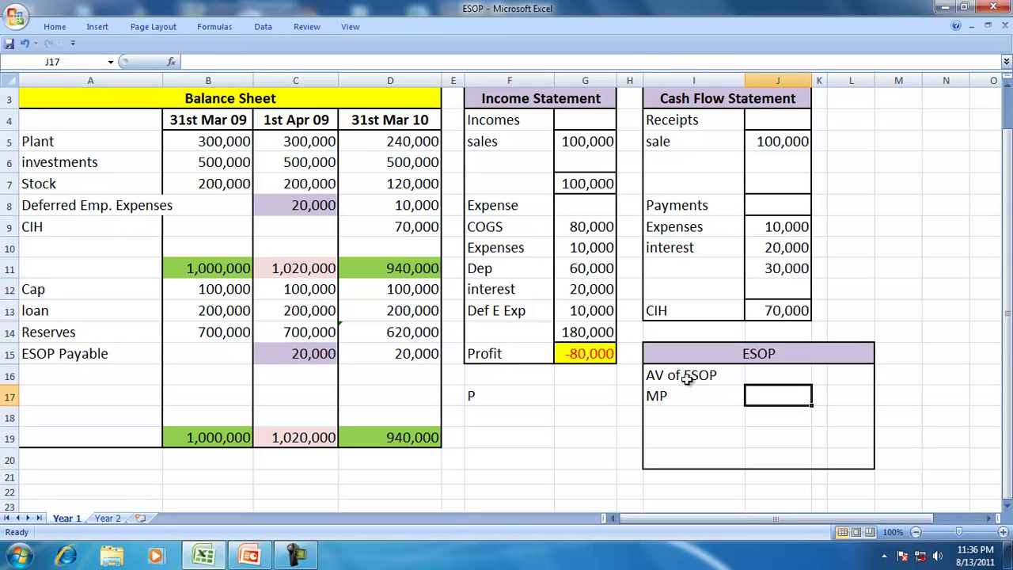
type("100")
key("Return")
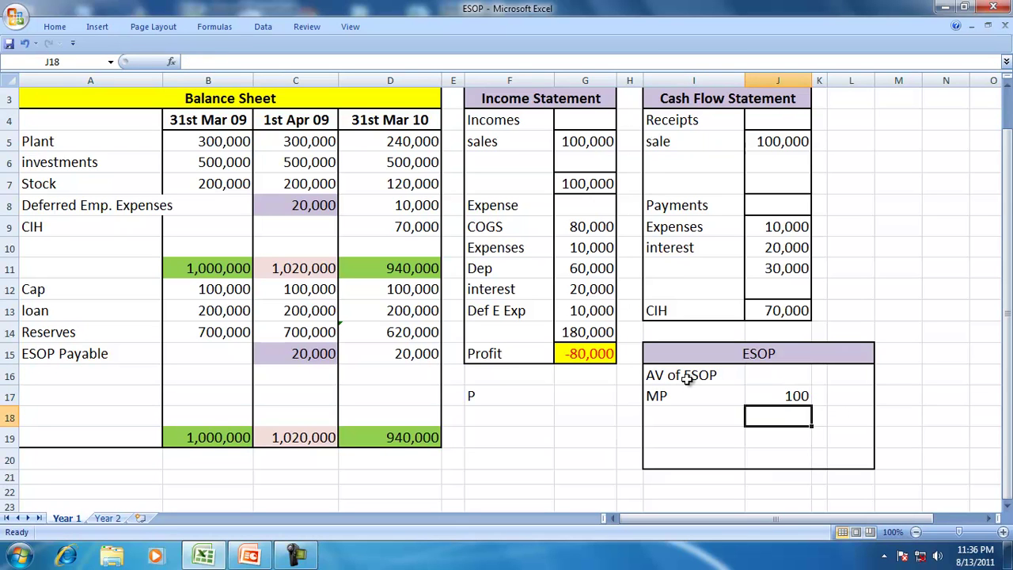
key("Left")
type("EP")
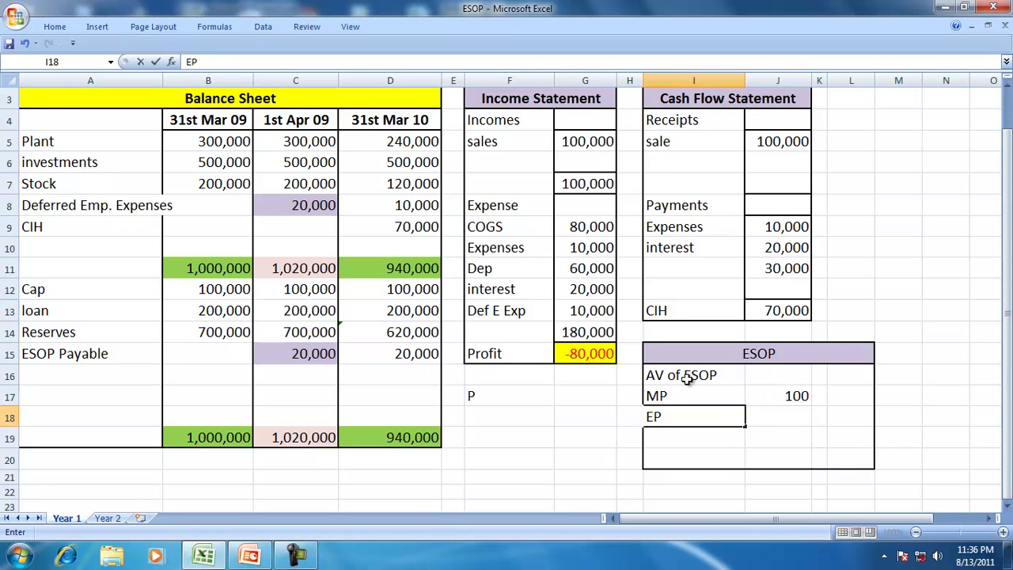
key("Tab")
type("80")
key("Return")
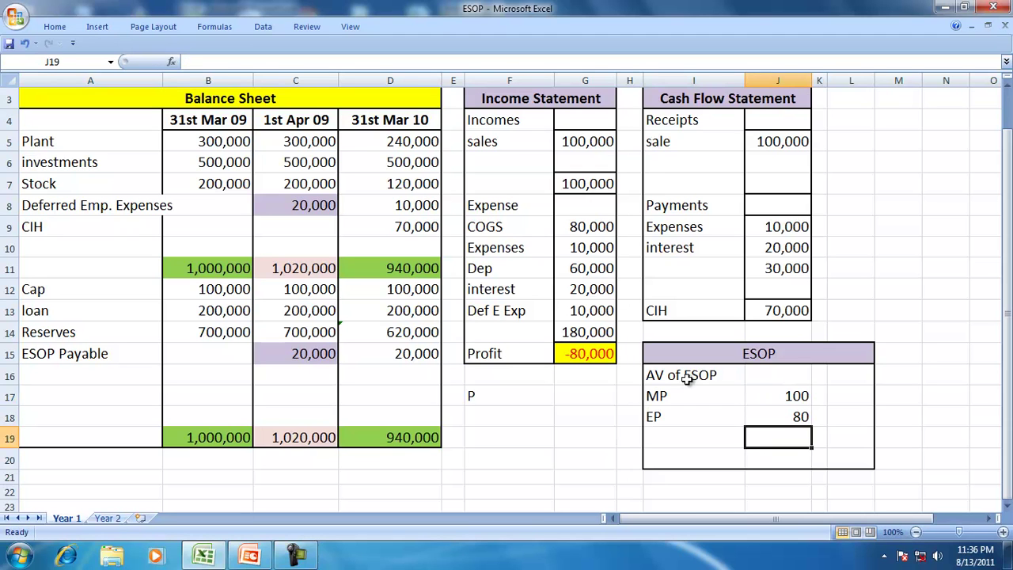
Add a Value row computed as =J17-J18, giving 20
key("Left")
type("Value")
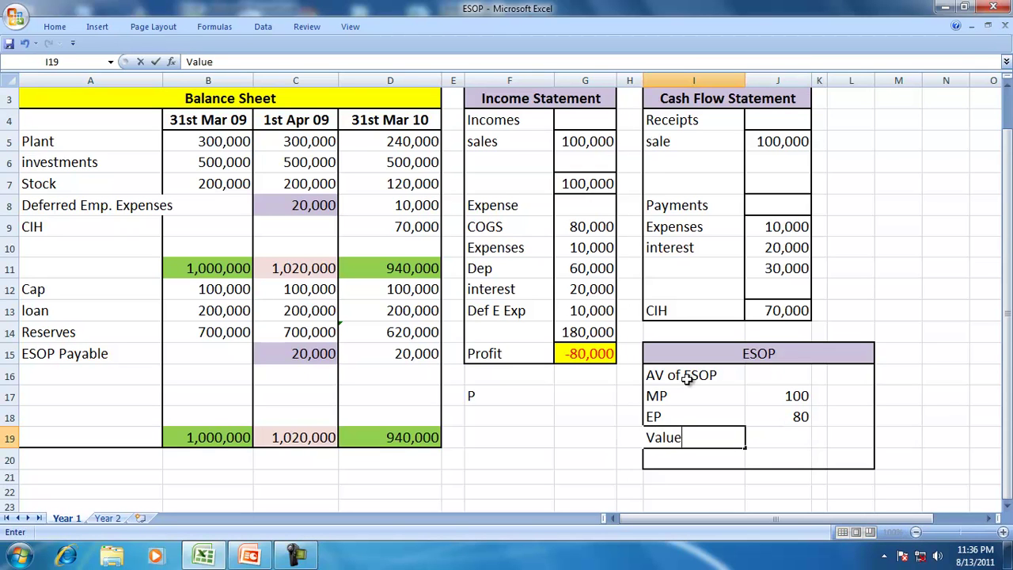
key("Tab")
type("=")
key("Up")
key("Up")
type("-")
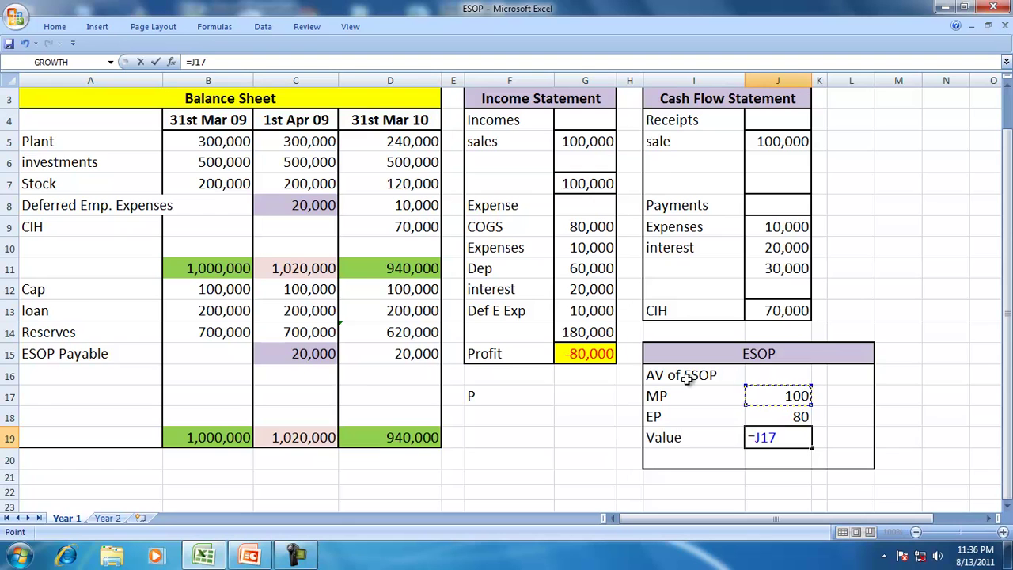
key("Up")
key("Return")
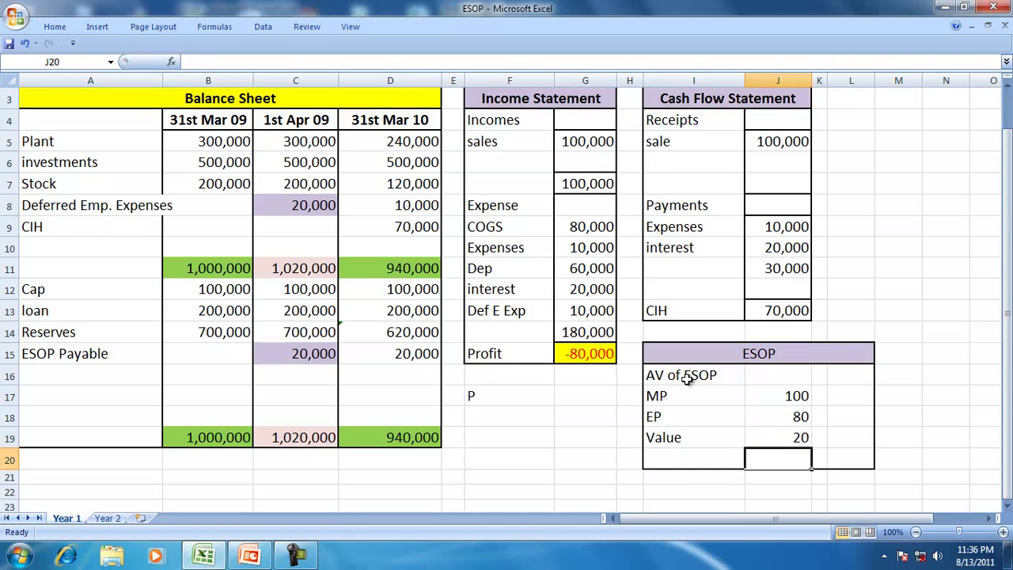
Add a 1000 ESOP row with =J19*1000, giving 20,000
key("Left")
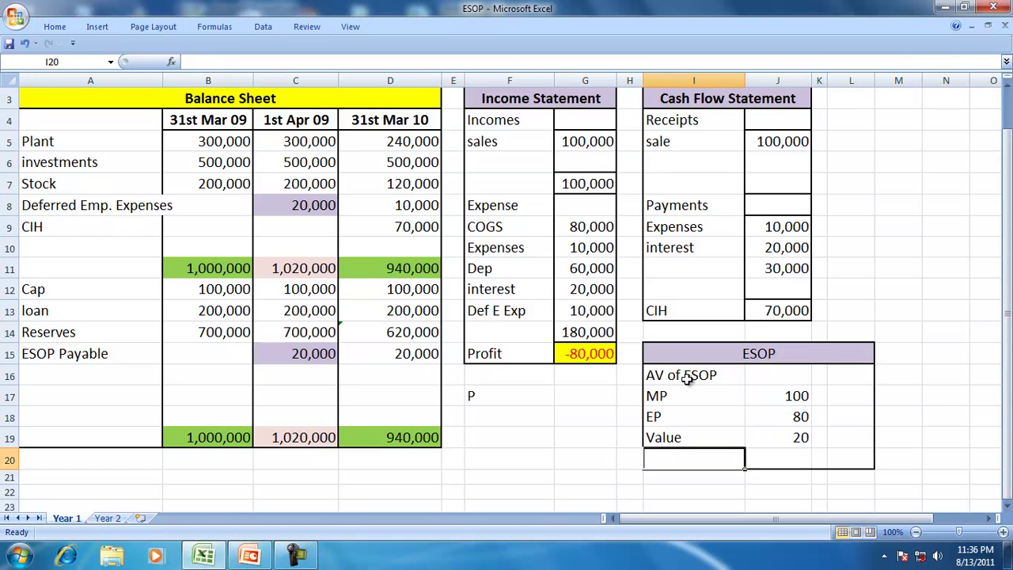
type("1000 ESOP")
key("Tab")
type("=")
key("Up")
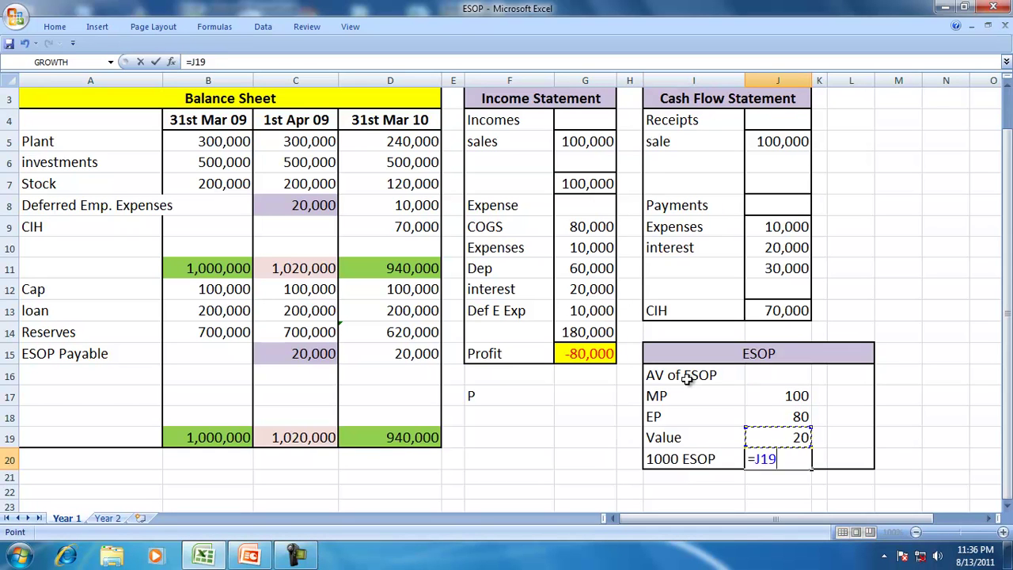
type("*.1000")
key("BackSpace")
key("BackSpace")
key("BackSpace")
type("000")
key("Return")
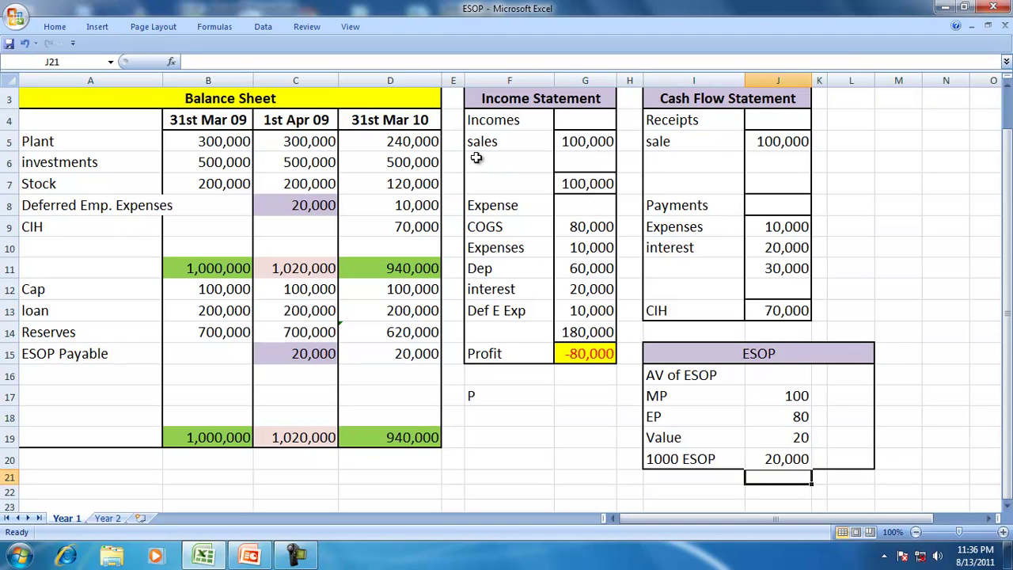
left_click(145, 203)
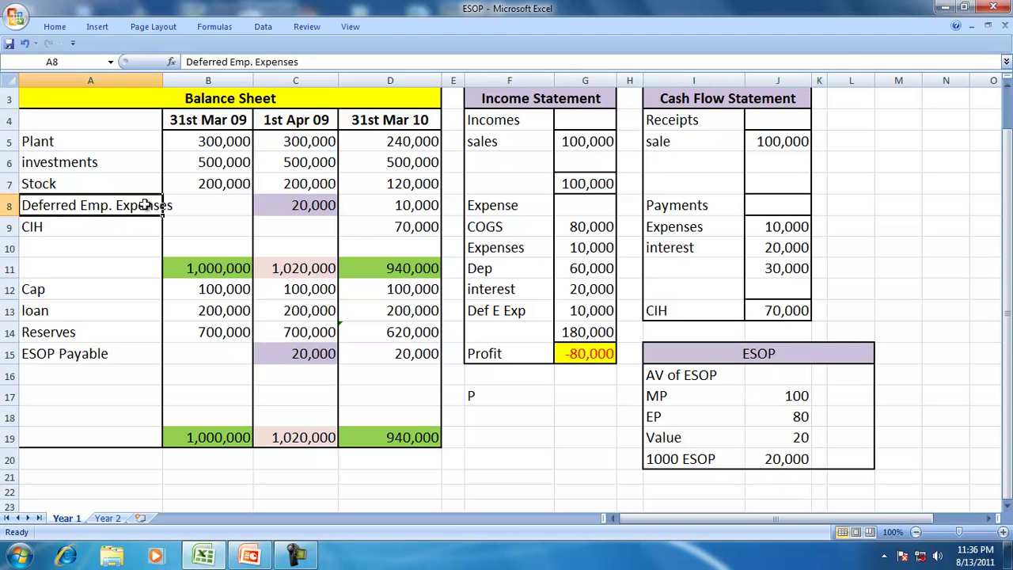
Replace the 1st Apr 09 Deferred Emp. Expenses in C8 with =J20, still 20,000
left_click(308, 207)
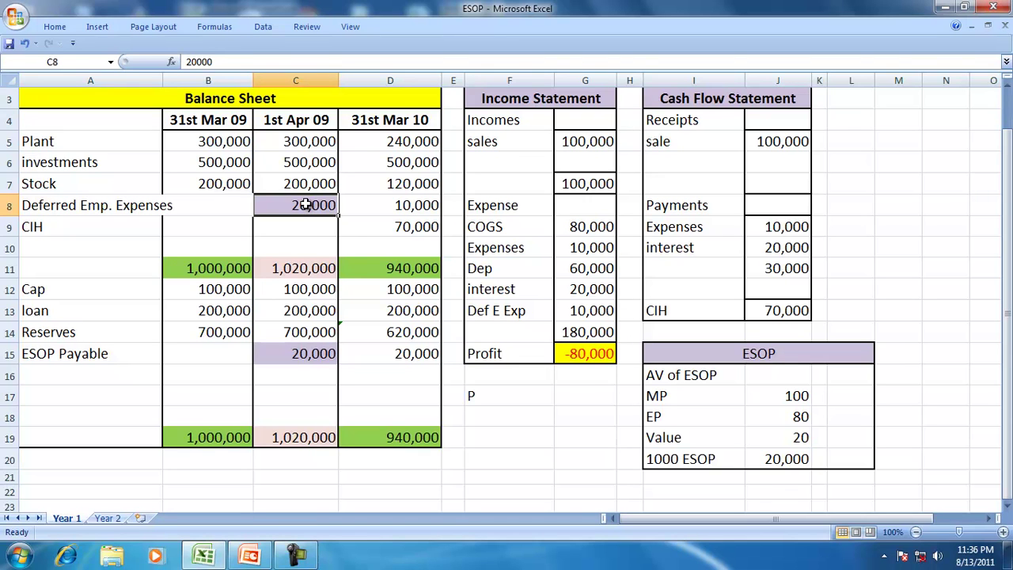
type("=")
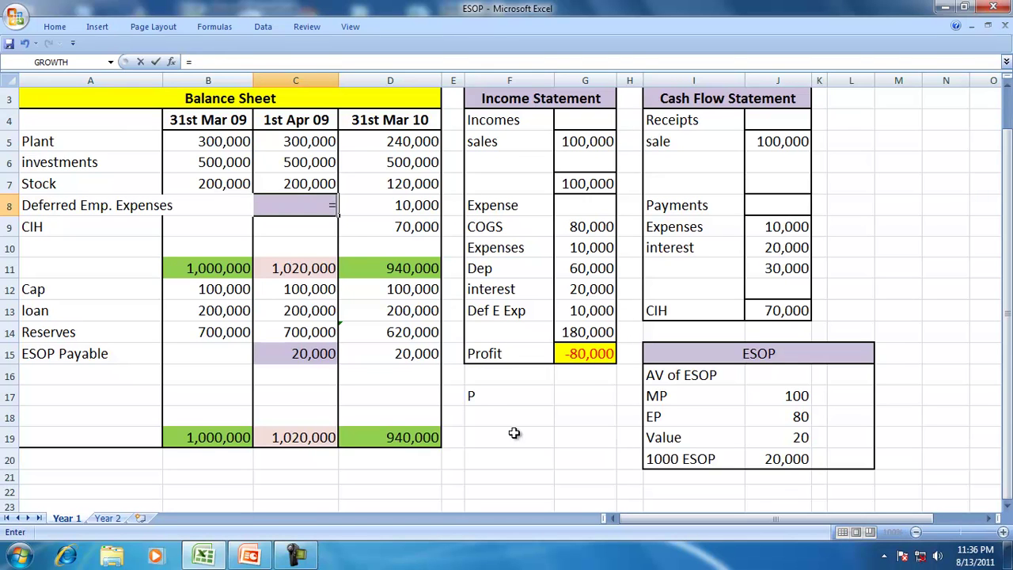
left_click(782, 461)
key("Return")
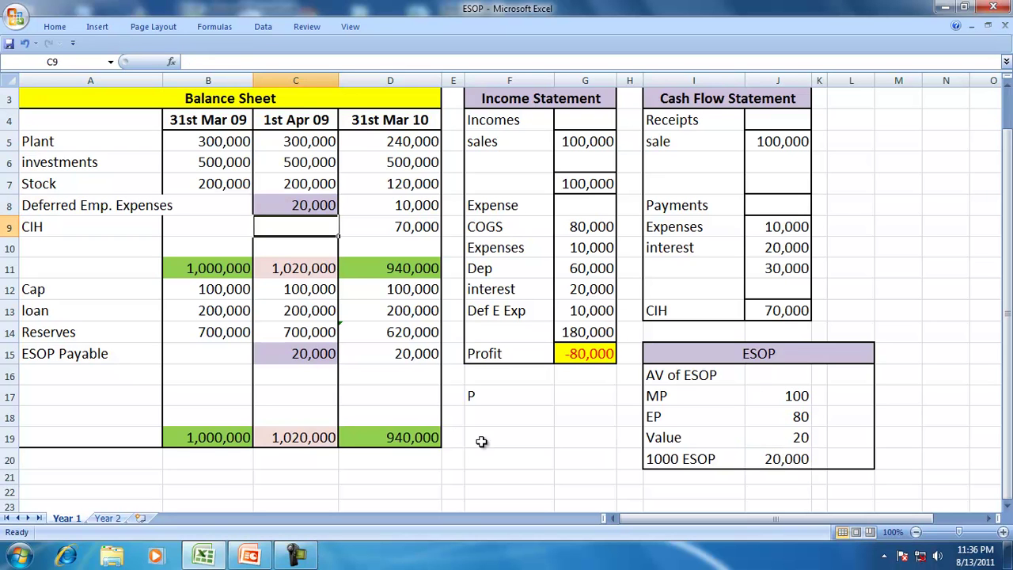
left_click(286, 355)
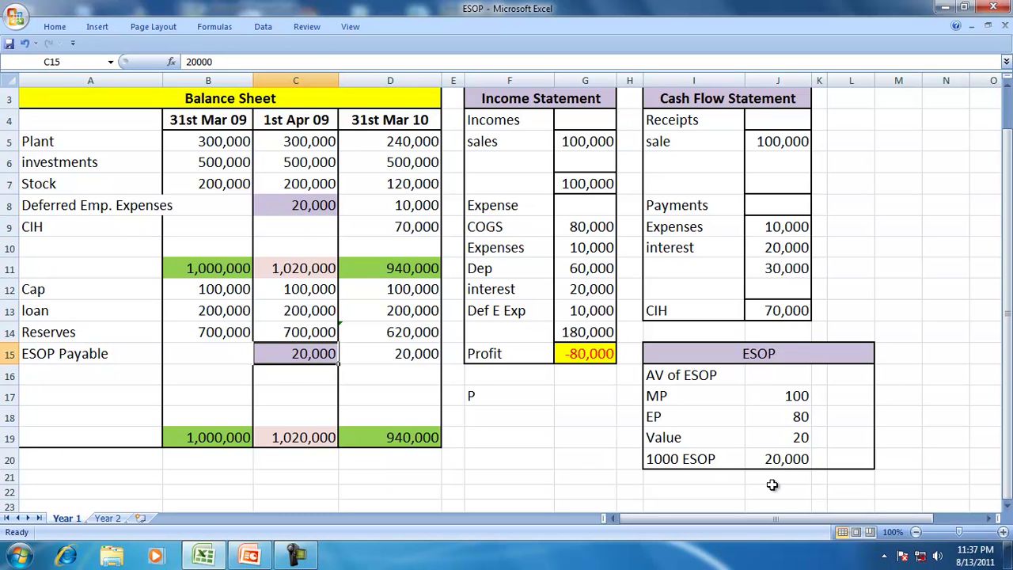
left_click(704, 491)
Add an Amortisation row in I22 with =J20/2, giving 10,000
type("Amortis")
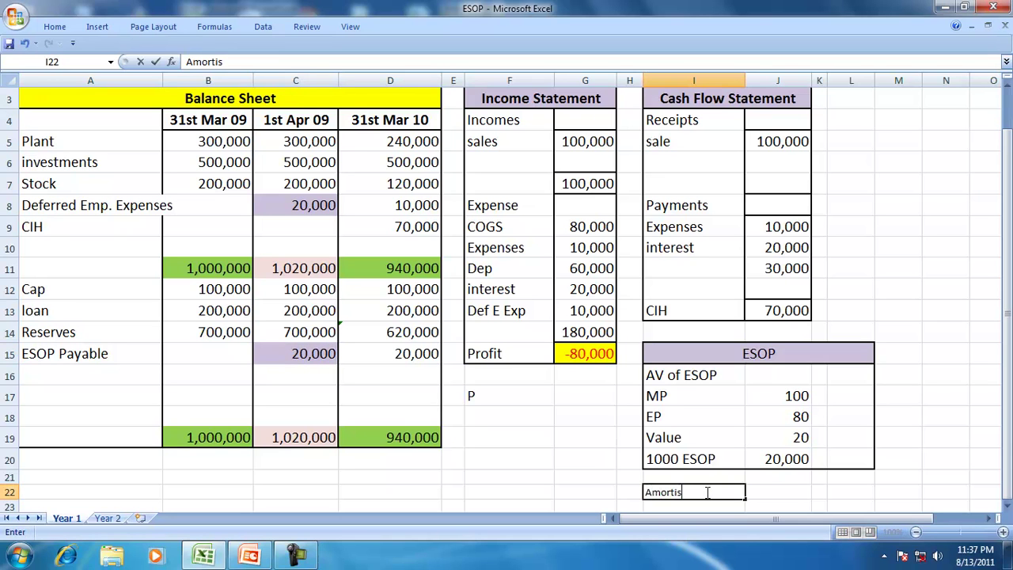
type("ation")
key("Tab")
type("=")
key("Up")
key("Up")
type("/")
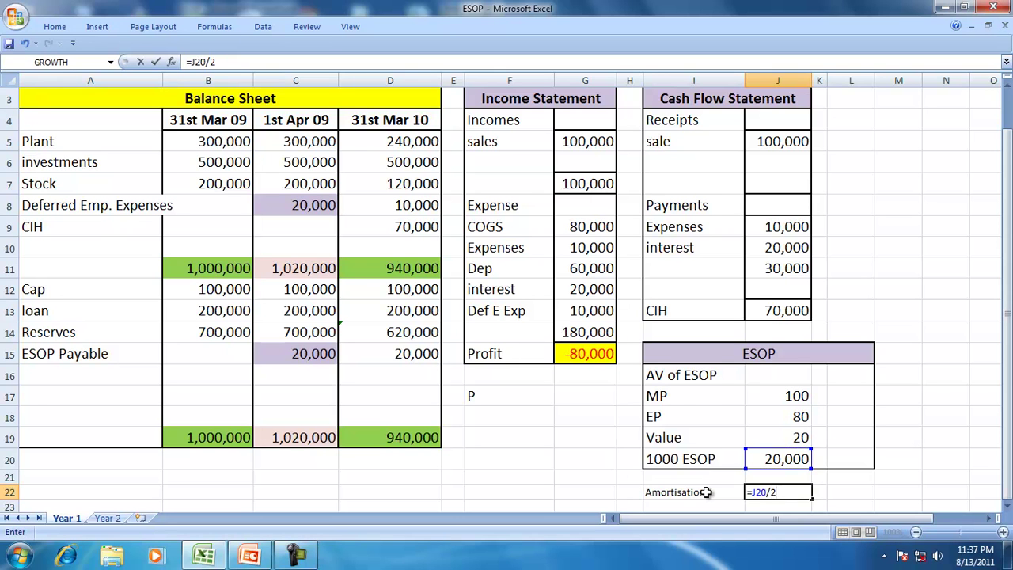
key("Return")
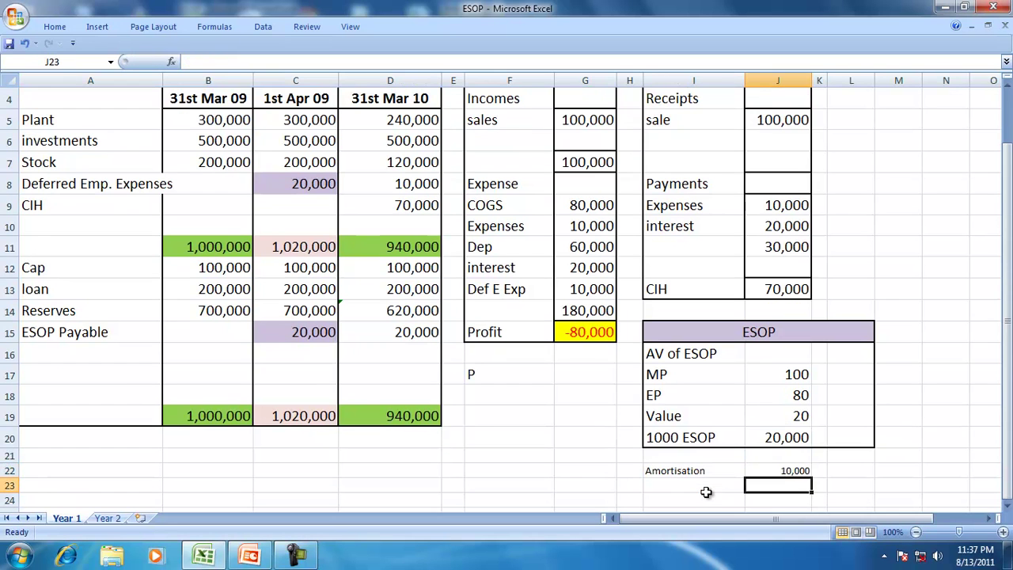
Set the 31st Mar 10 Deferred Emp. Expenses in D8 to =C8-J22
left_click(402, 180)
type("=")
left_click(309, 184)
type("-")
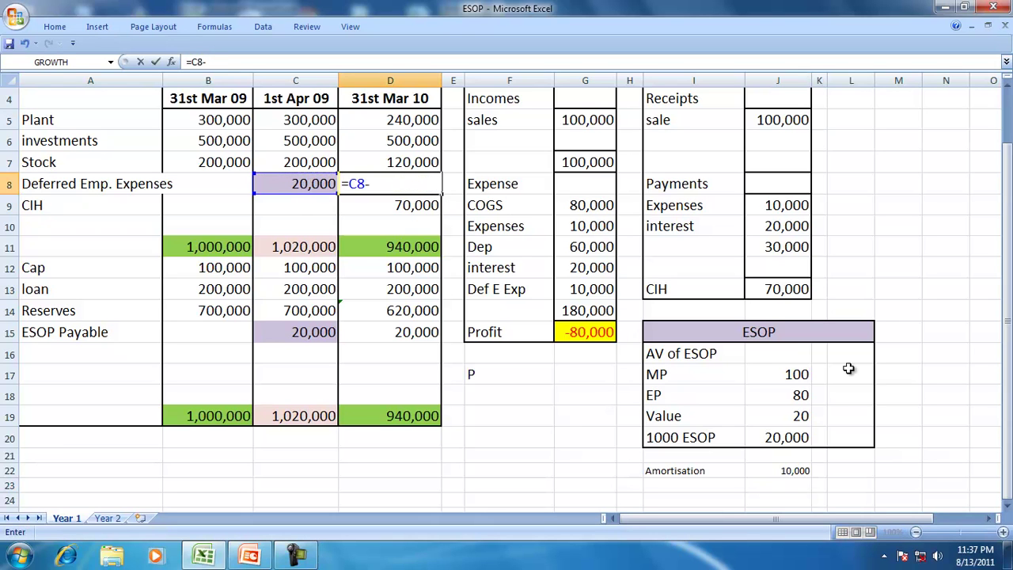
left_click(778, 471)
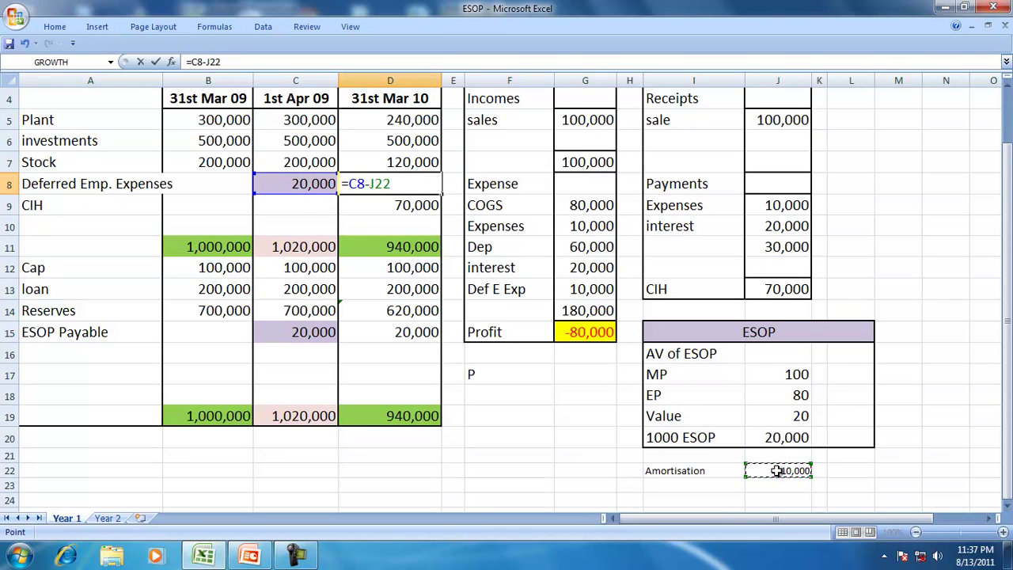
key("Return")
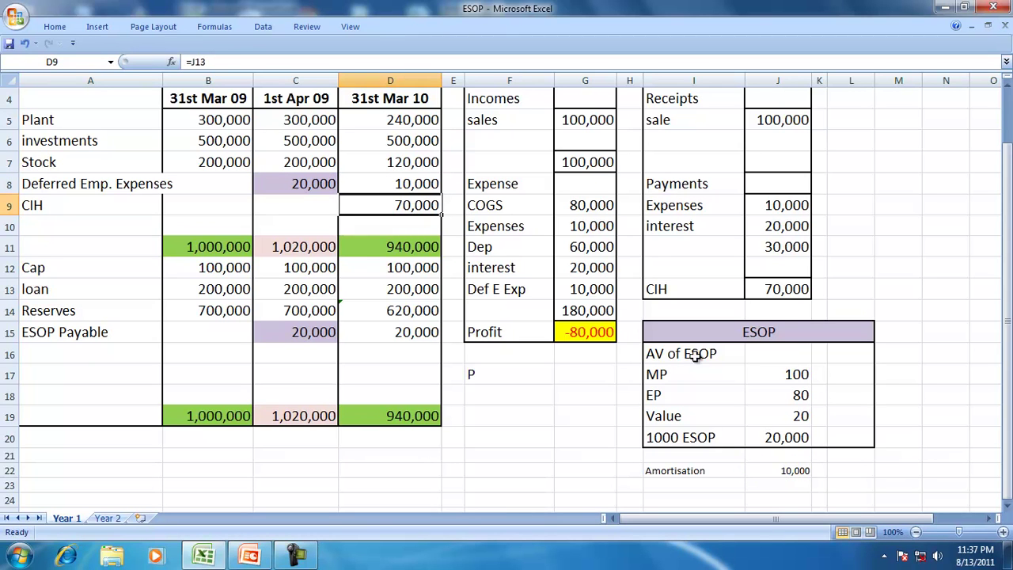
Link Def E Exp in G13 to the Amortisation amount with =J22
left_click(582, 289)
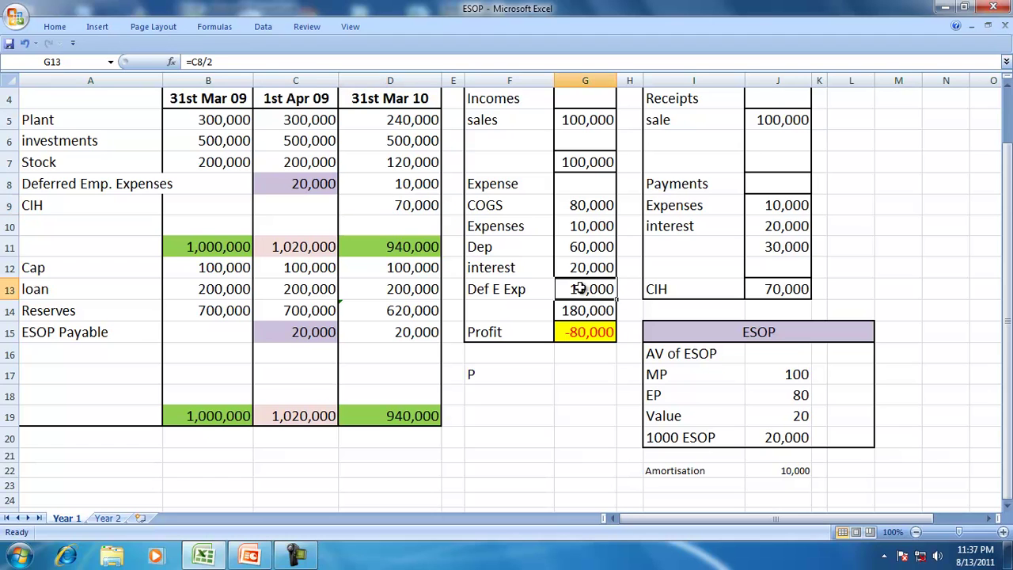
type("=")
key("BackSpace")
type("=")
left_click(767, 464)
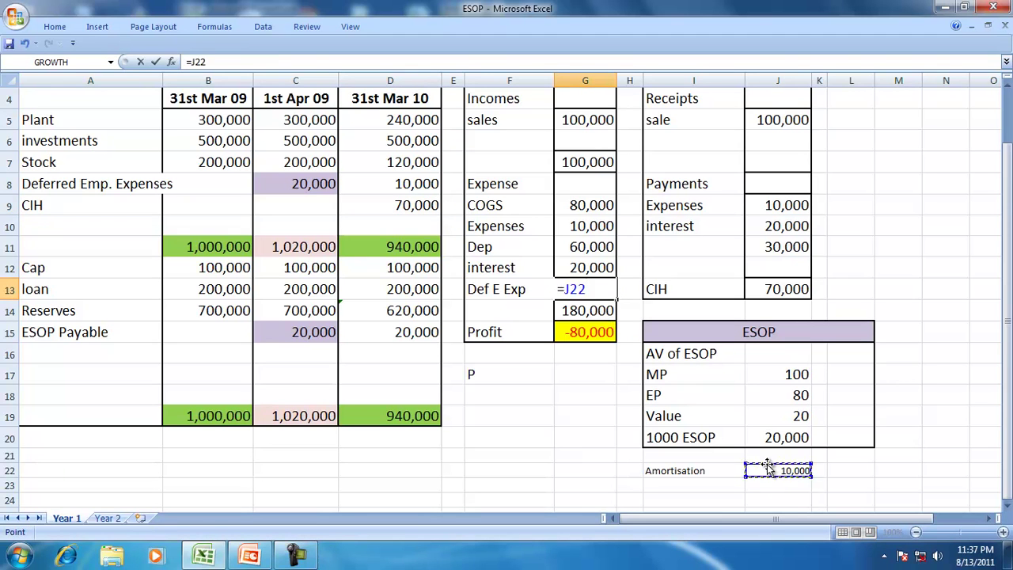
key("Return")
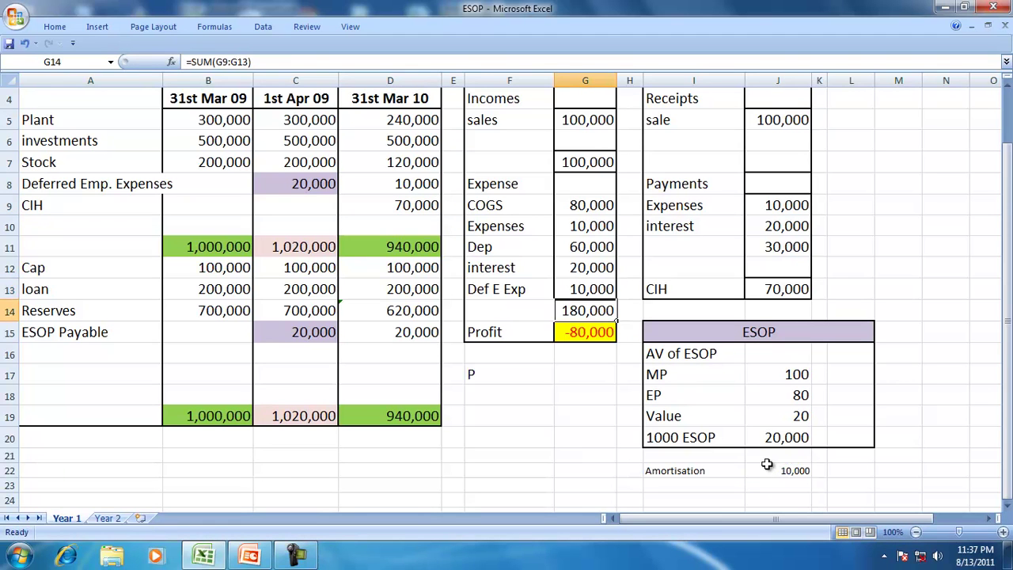
left_click(300, 186)
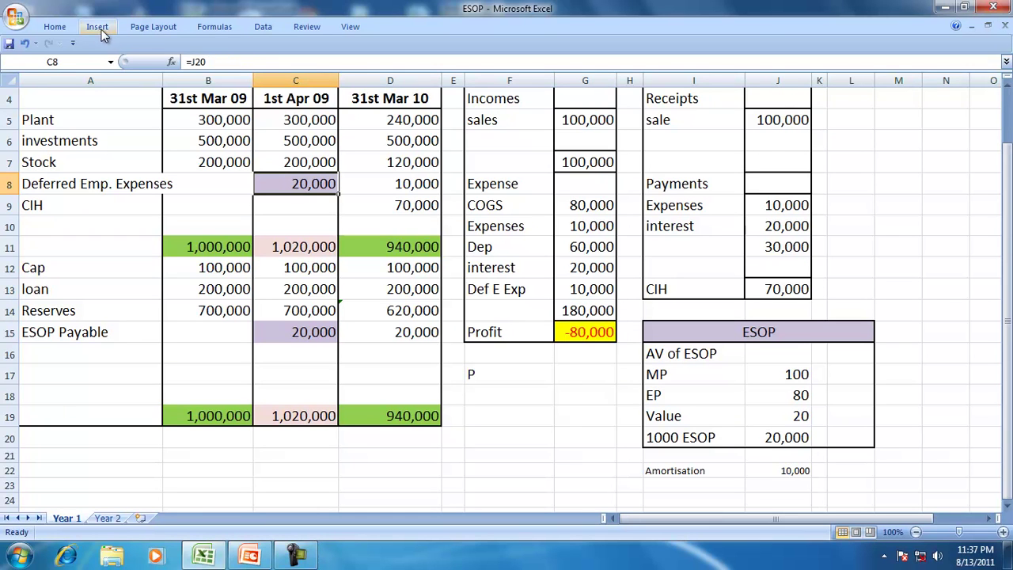
left_click(215, 27)
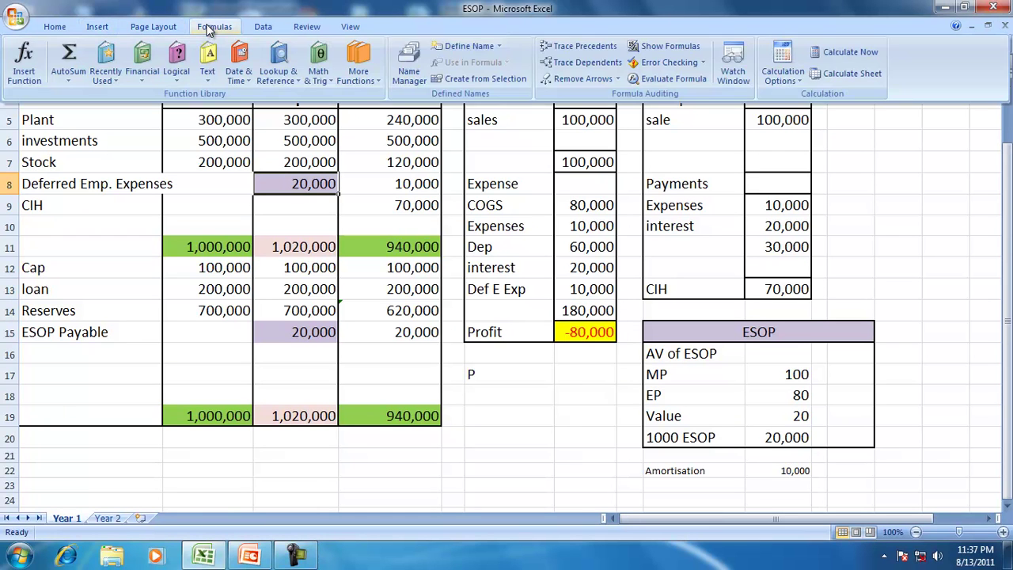
left_click(592, 47)
left_click(369, 184)
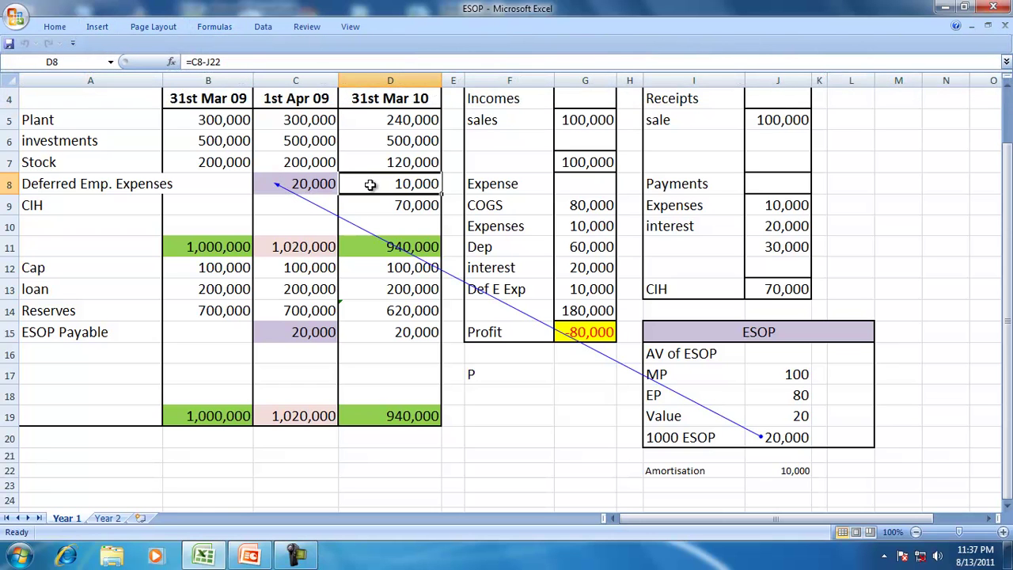
left_click(214, 27)
left_click(593, 47)
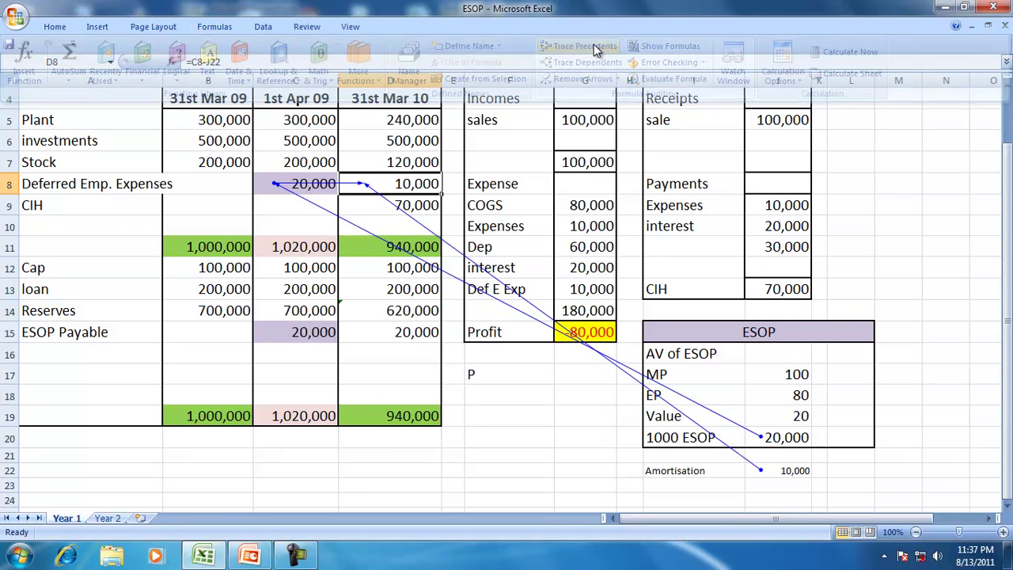
left_click(572, 290)
left_click(224, 31)
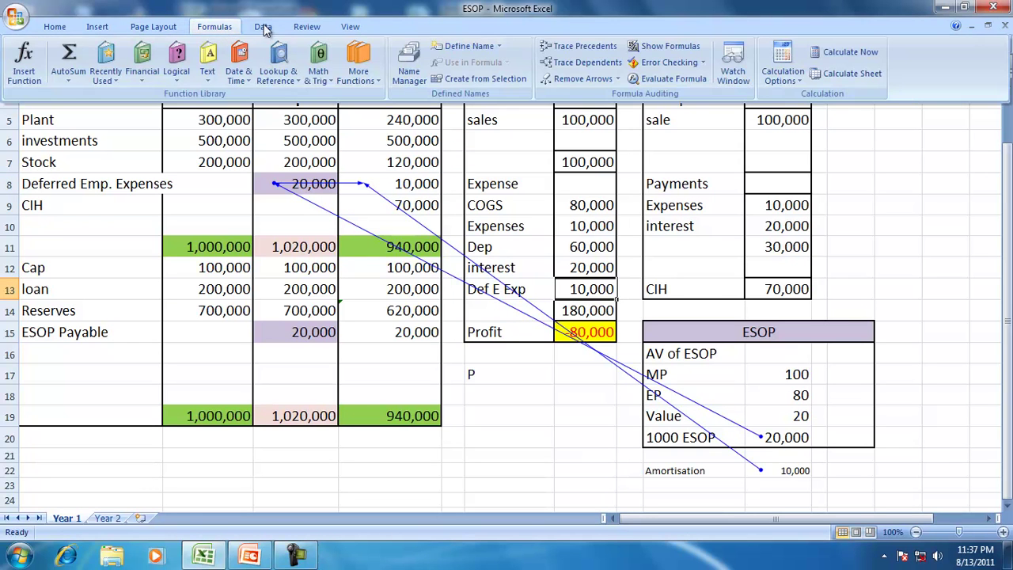
left_click(560, 49)
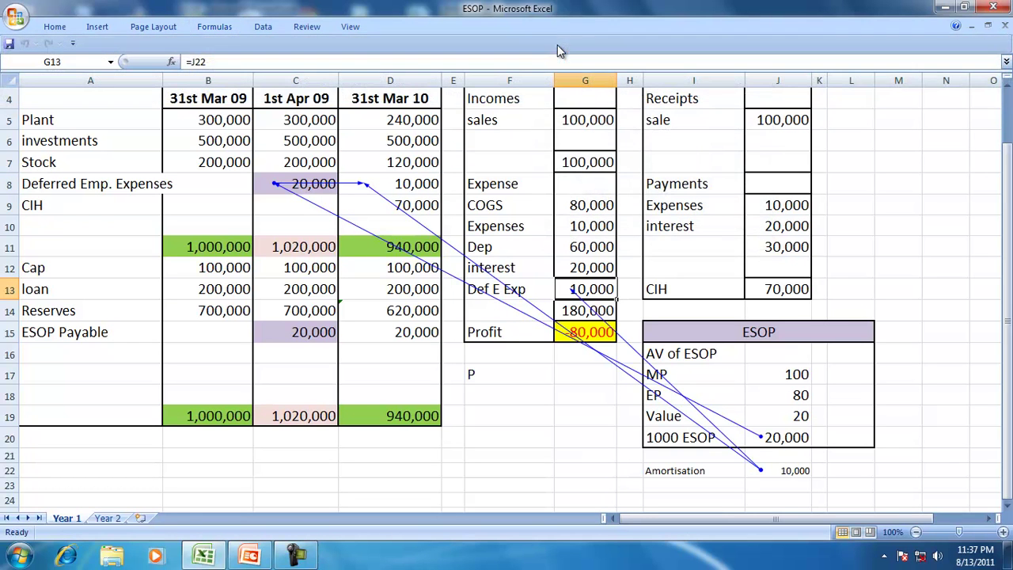
left_click(319, 333)
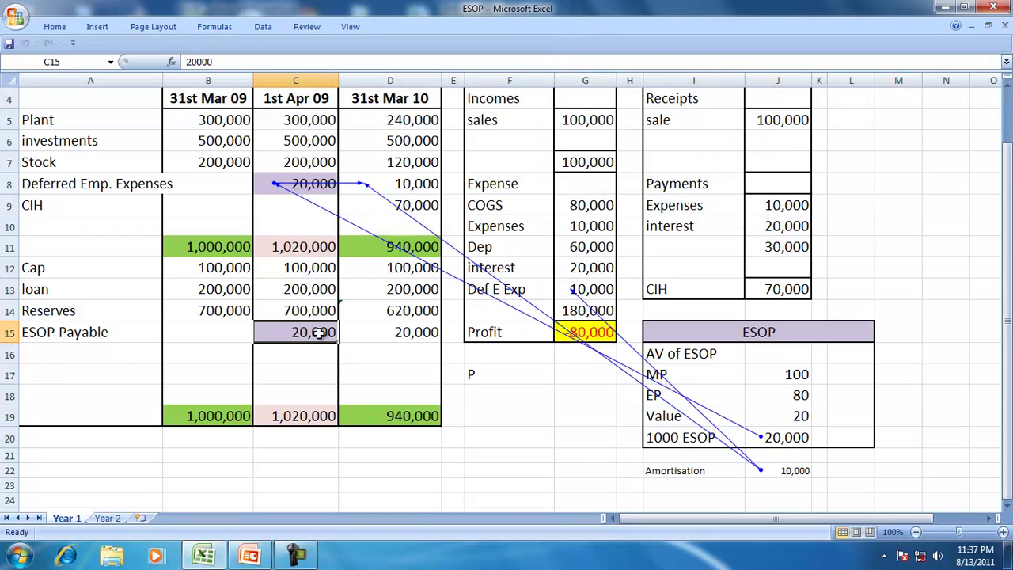
left_click(398, 333)
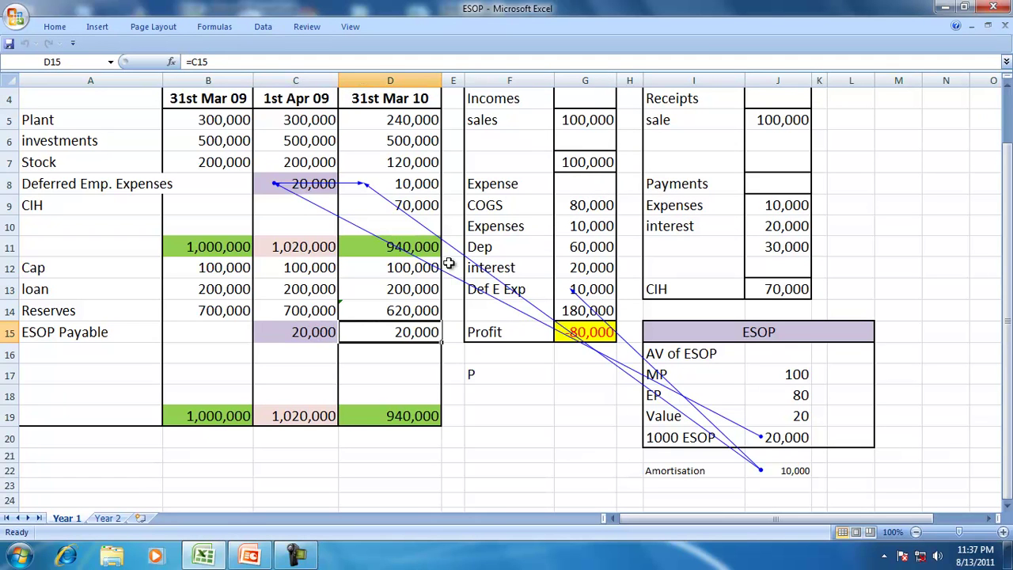
left_click(215, 26)
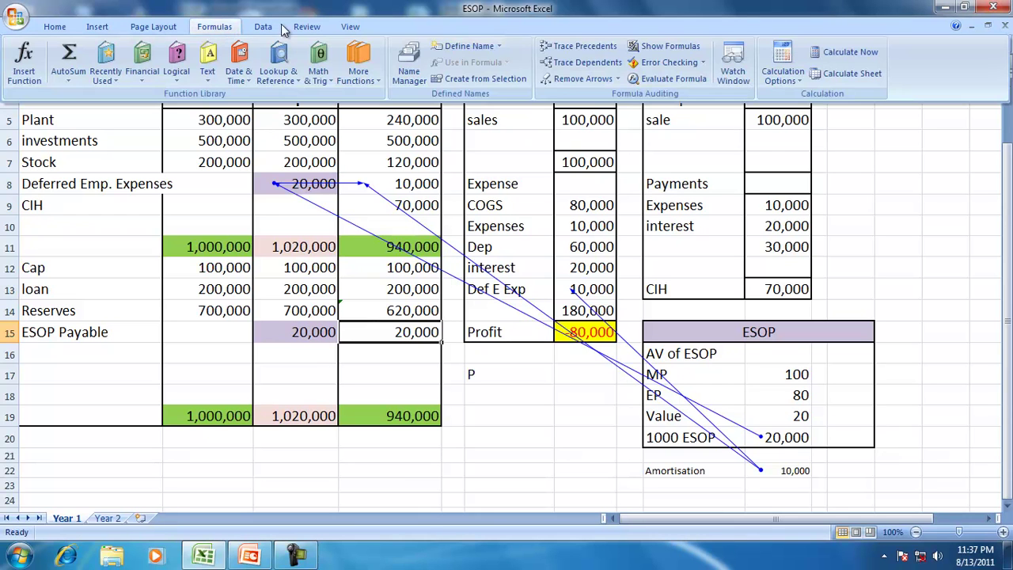
left_click(547, 77)
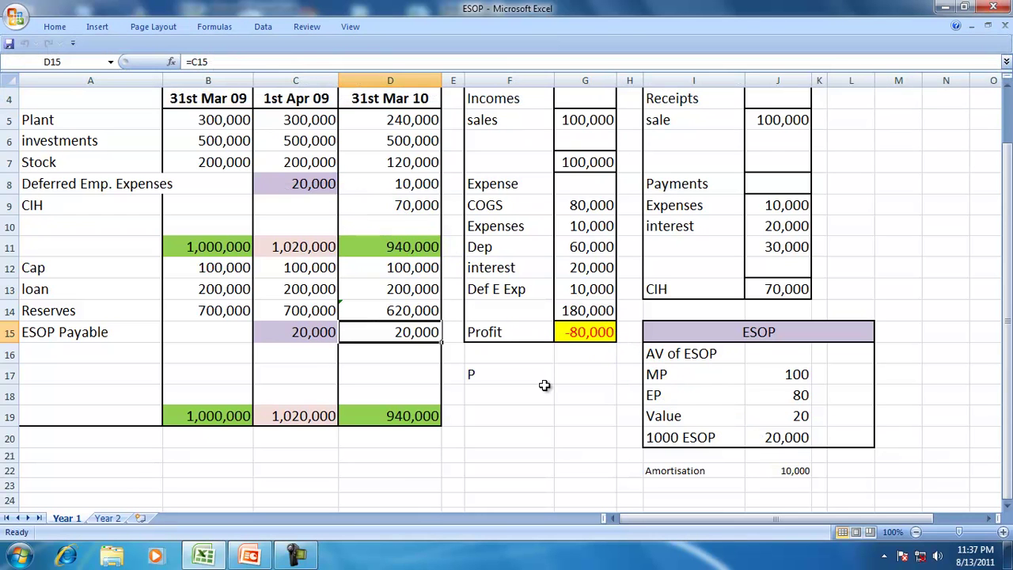
left_click(1006, 87)
left_click(1007, 89)
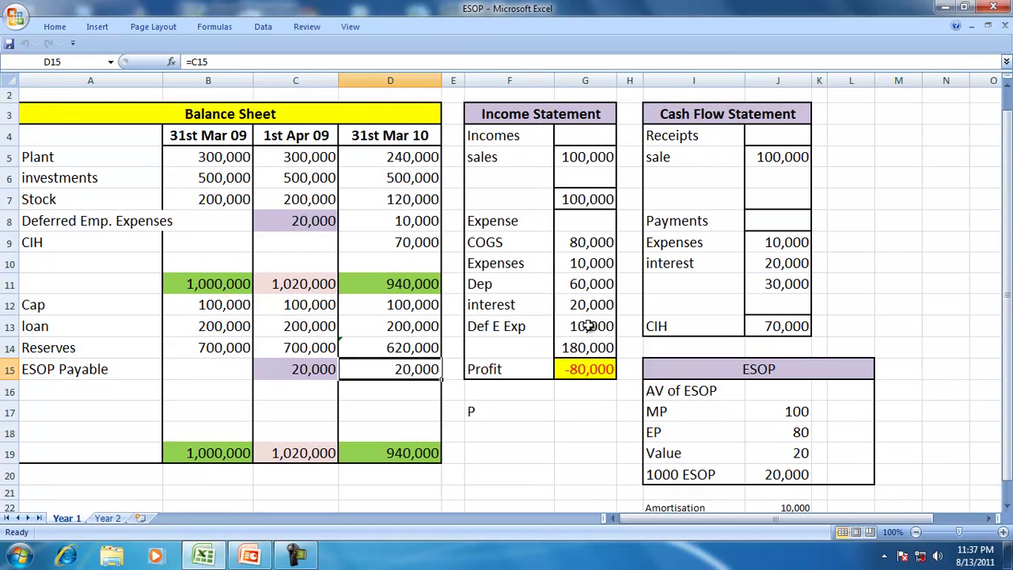
left_click(61, 224)
left_click(60, 377)
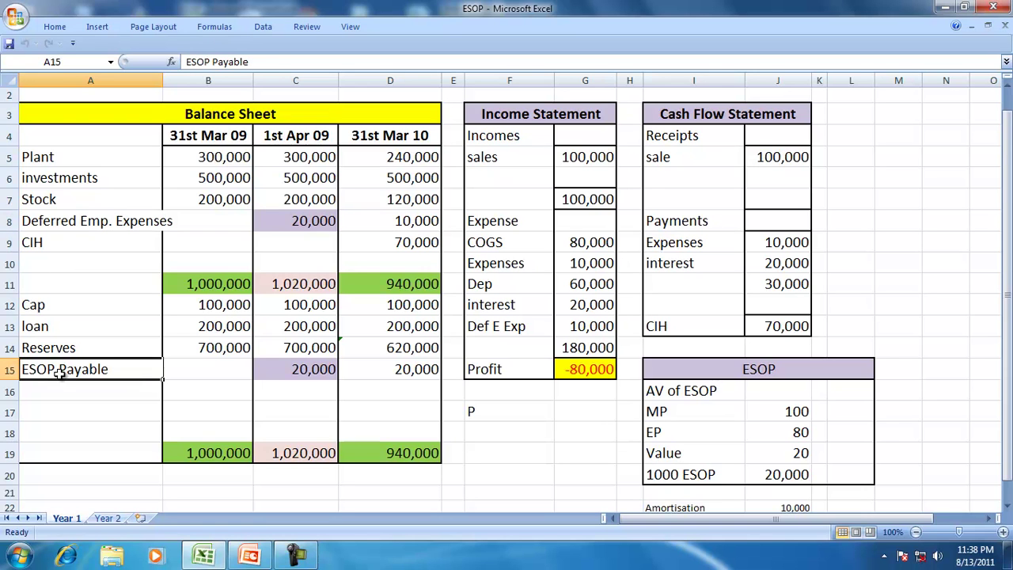